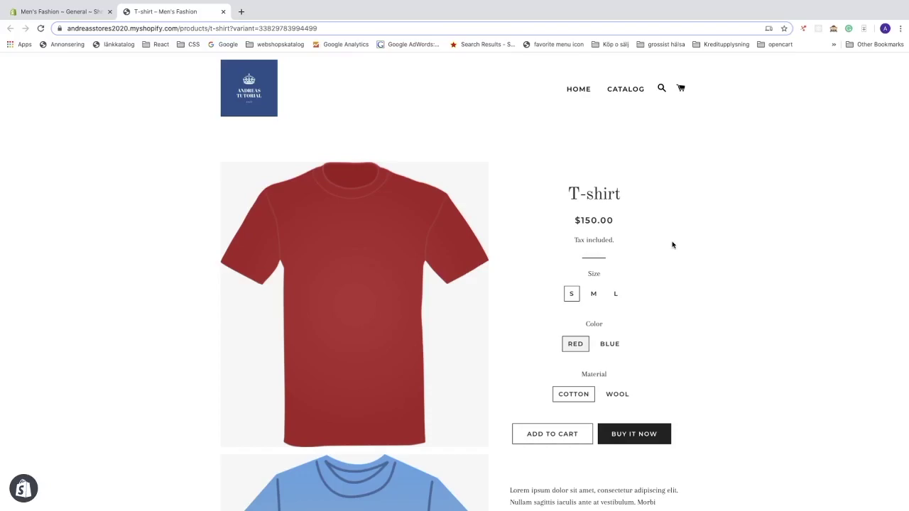
Step: Preview the T-shirt in sizes M and L on the storefront, then return to S
{"action": "left_click", "coordinate": [591, 295]}
{"action": "left_click", "coordinate": [615, 294]}
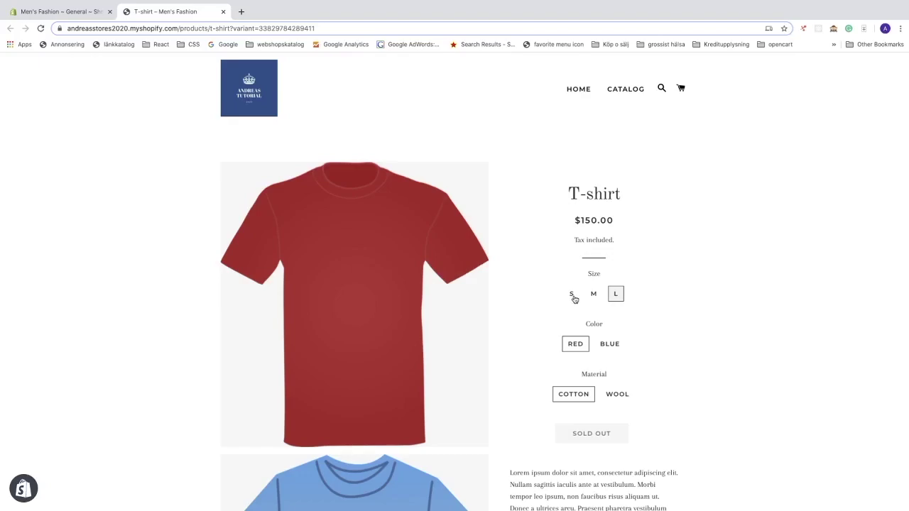
{"action": "left_click", "coordinate": [571, 295]}
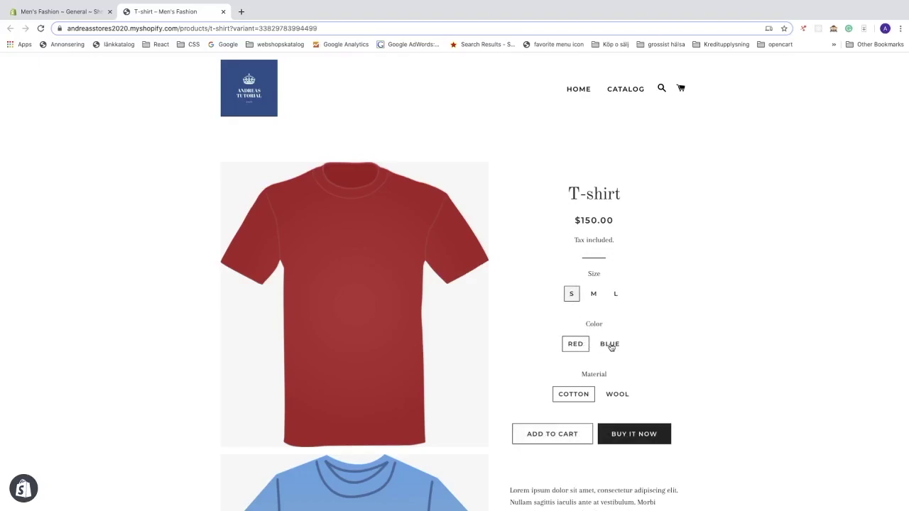
Step: Check the Blue and Red colours and the Wool material, then go back to the store admin
{"action": "left_click", "coordinate": [612, 346]}
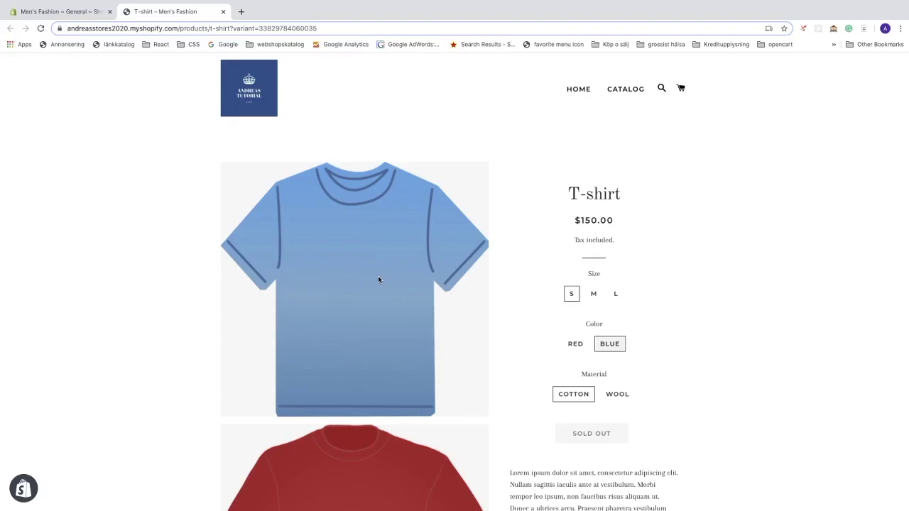
{"action": "left_click", "coordinate": [573, 346]}
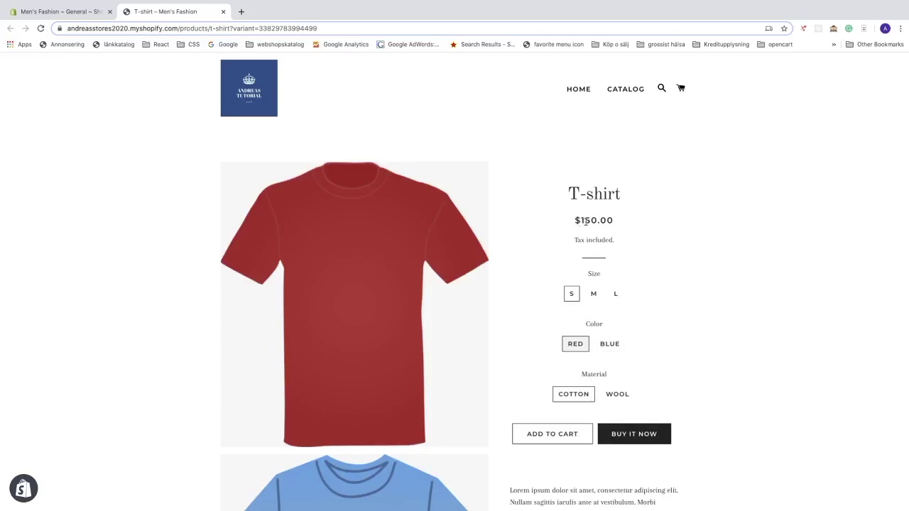
{"action": "left_click", "coordinate": [613, 395]}
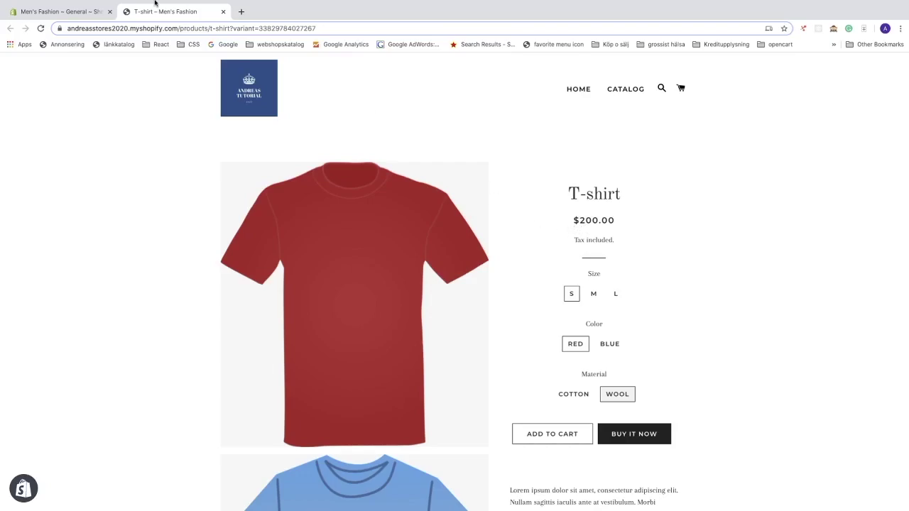
{"action": "left_click", "coordinate": [71, 11]}
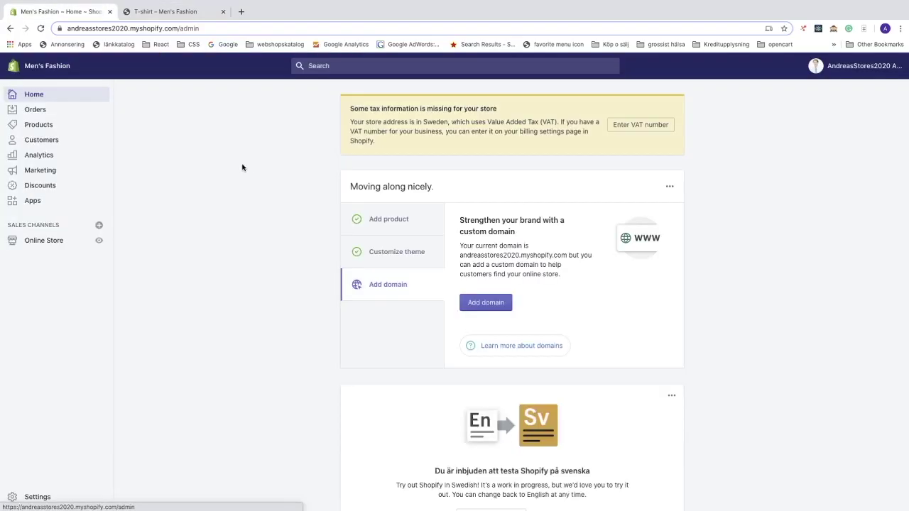
Step: Go to Products > All products and open the T-shirt product for editing
{"action": "left_click", "coordinate": [32, 124]}
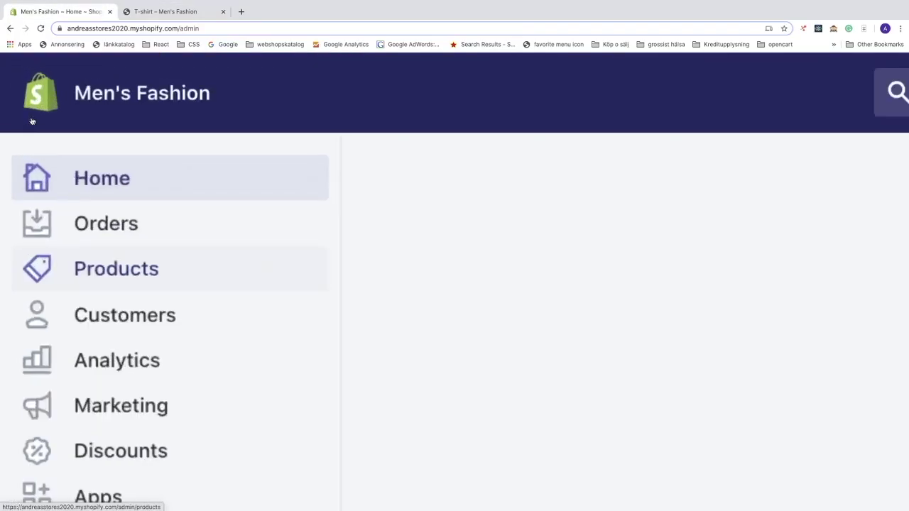
{"action": "left_click", "coordinate": [110, 270]}
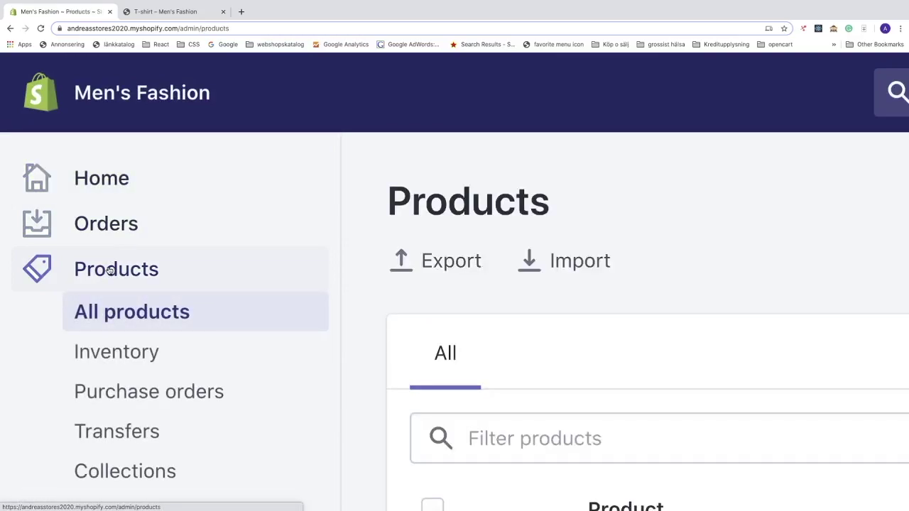
{"action": "scroll", "coordinate": [110, 271], "scroll_direction": "right", "scroll_amount": 5}
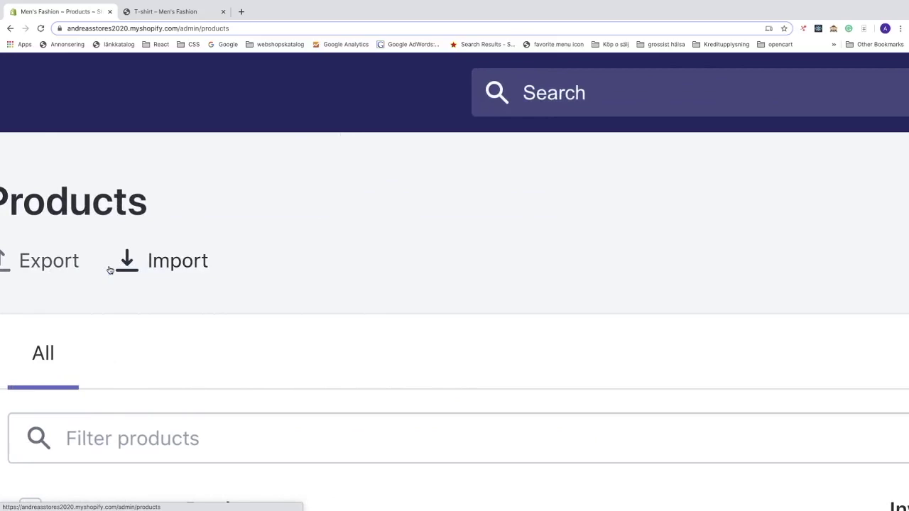
{"action": "scroll", "coordinate": [110, 270], "scroll_direction": "down", "scroll_amount": 5}
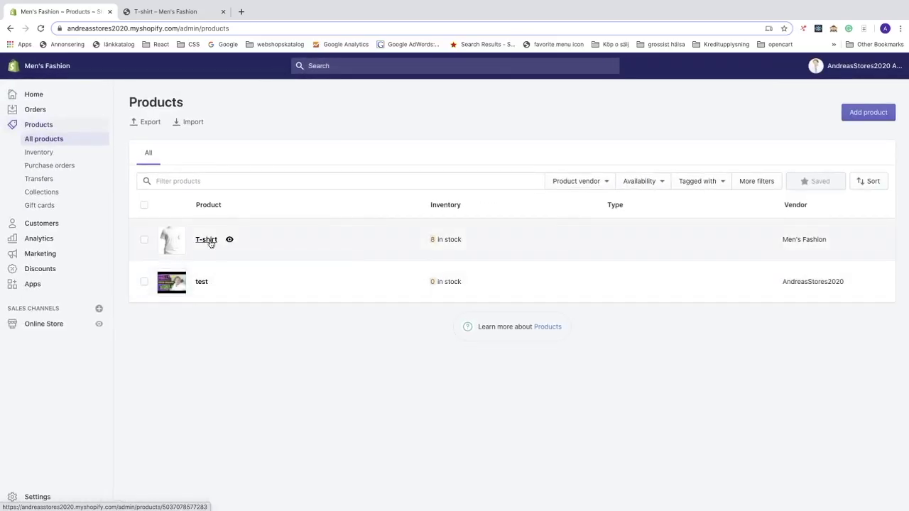
{"action": "left_click", "coordinate": [207, 240]}
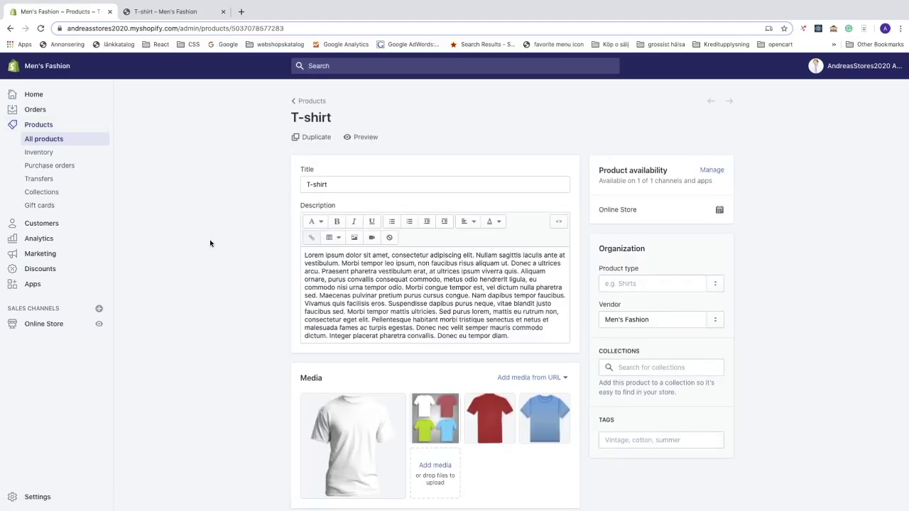
{"action": "scroll", "coordinate": [254, 257], "scroll_direction": "down", "scroll_amount": 10}
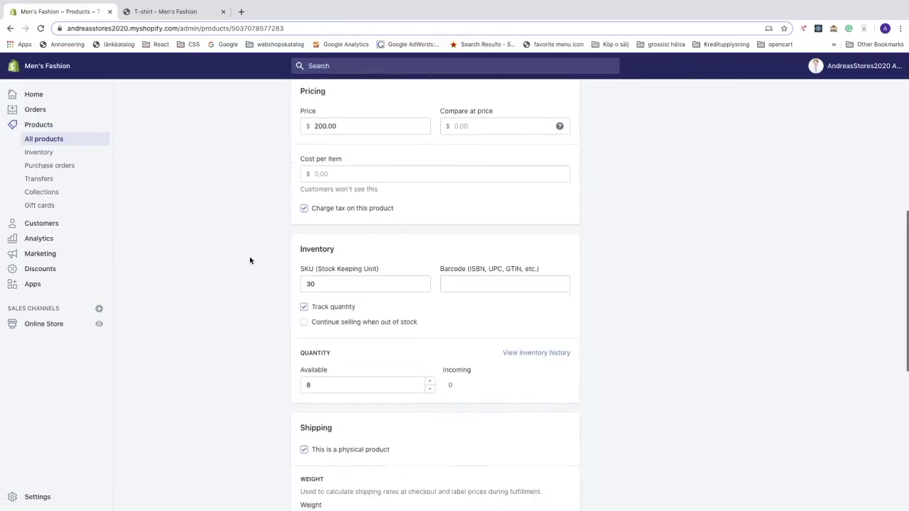
{"action": "scroll", "coordinate": [250, 260], "scroll_direction": "down", "scroll_amount": 5}
{"action": "scroll", "coordinate": [134, 299], "scroll_direction": "up", "scroll_amount": 5}
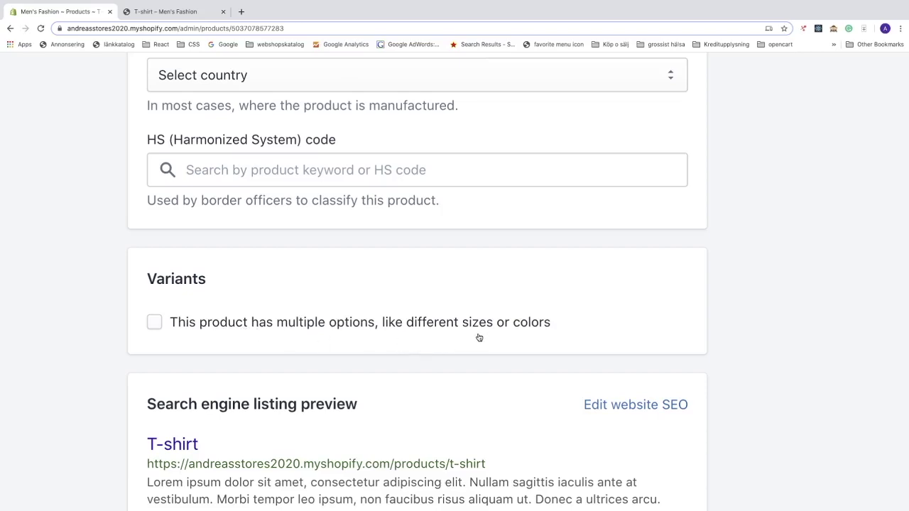
Step: Mark the T-shirt as having multiple options such as size and colour
{"action": "left_click", "coordinate": [155, 324]}
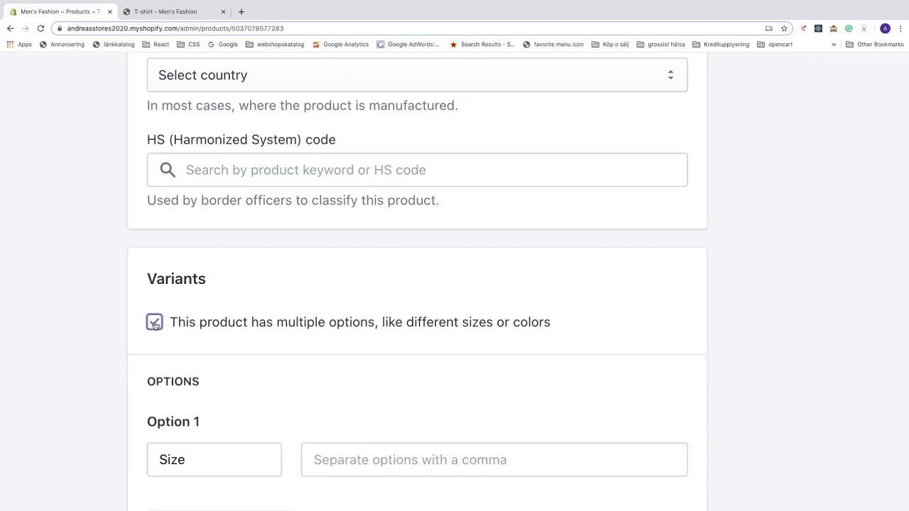
{"action": "scroll", "coordinate": [171, 332], "scroll_direction": "down", "scroll_amount": 3}
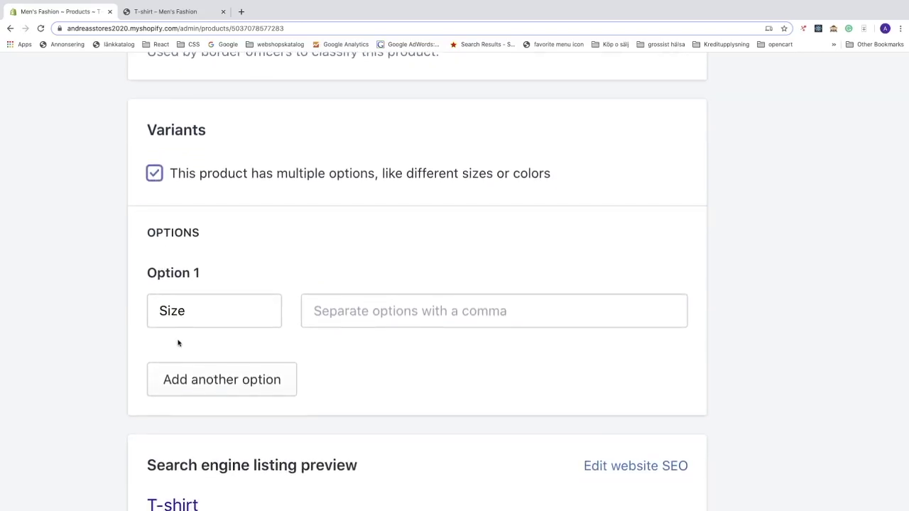
{"action": "scroll", "coordinate": [212, 244], "scroll_direction": "down", "scroll_amount": 1}
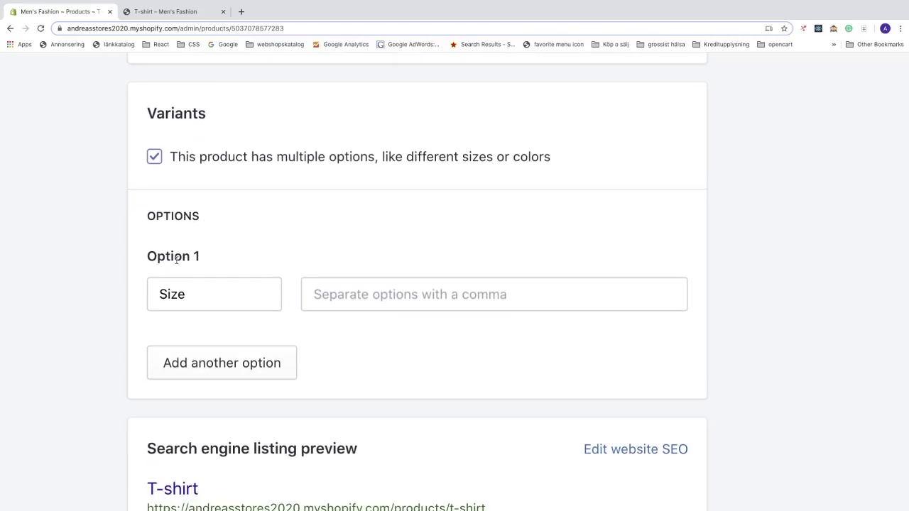
Step: Name the first option Size and enter its values S, M and L
{"action": "left_click", "coordinate": [192, 292]}
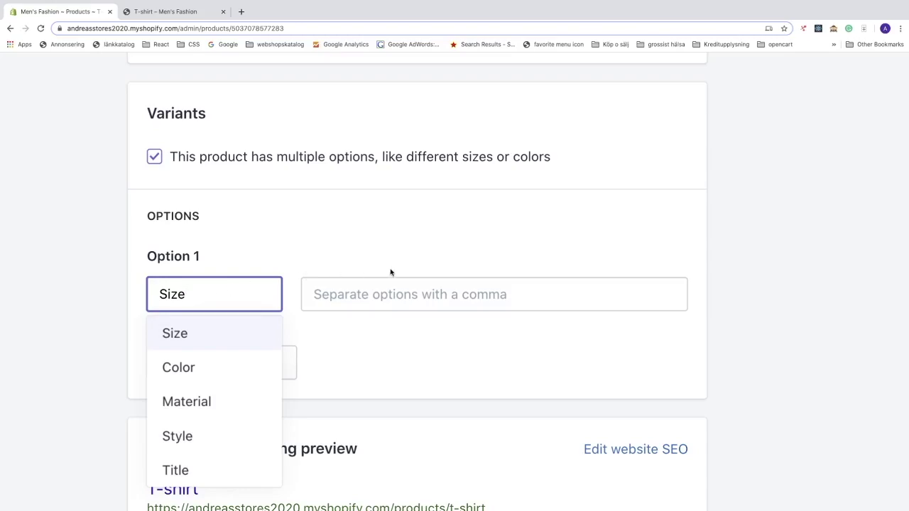
{"action": "left_click", "coordinate": [333, 291]}
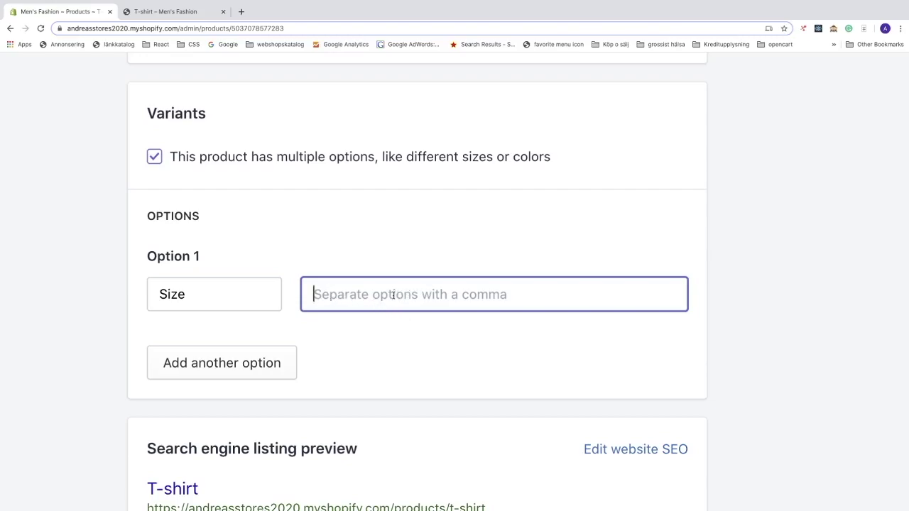
{"action": "type", "text": "S"}
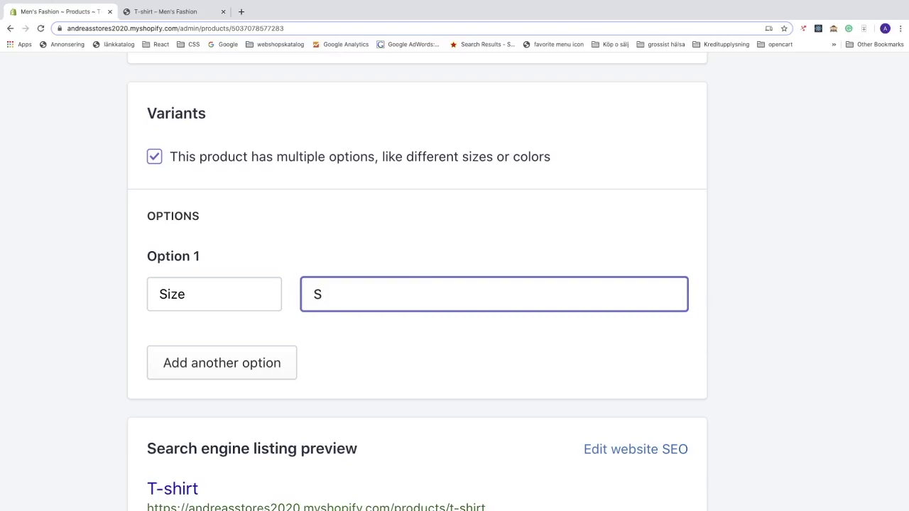
{"action": "type", "text": ","}
{"action": "type", "text": "M"}
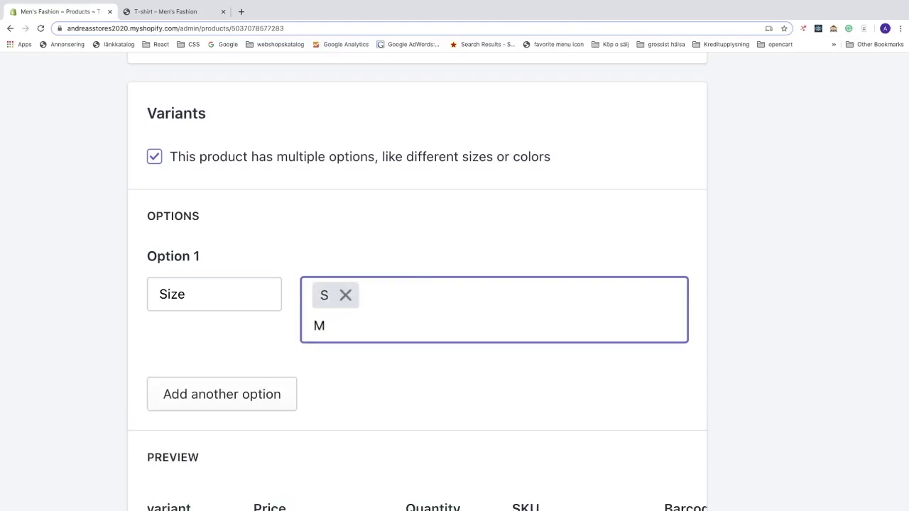
{"action": "type", "text": ",L,"}
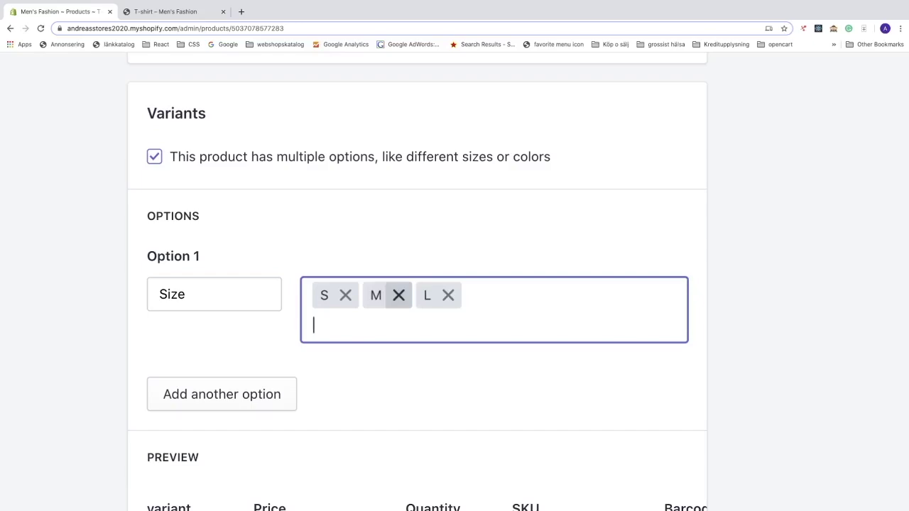
{"action": "scroll", "coordinate": [227, 339], "scroll_direction": "up", "scroll_amount": 1}
{"action": "scroll", "coordinate": [227, 341], "scroll_direction": "down", "scroll_amount": 2}
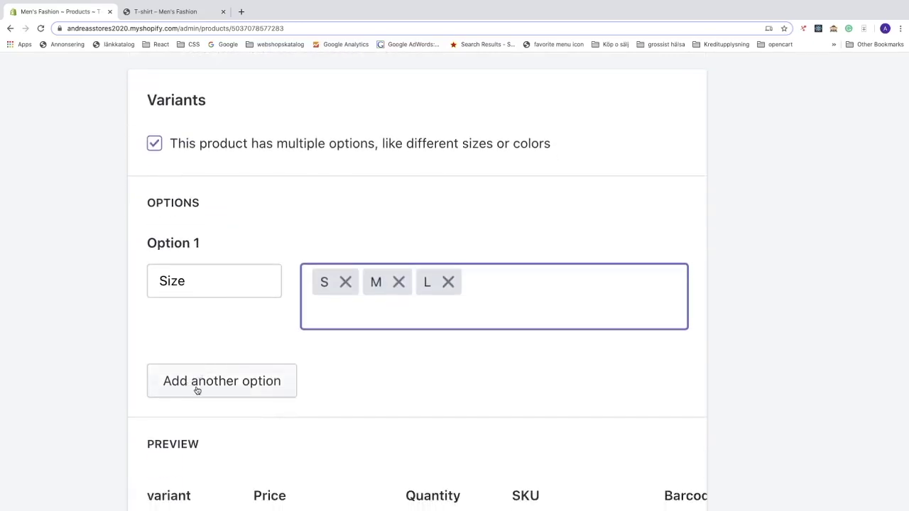
Step: Add a second option, Color, with values Red and Blue
{"action": "left_click", "coordinate": [227, 386]}
{"action": "scroll", "coordinate": [225, 383], "scroll_direction": "down", "scroll_amount": 2}
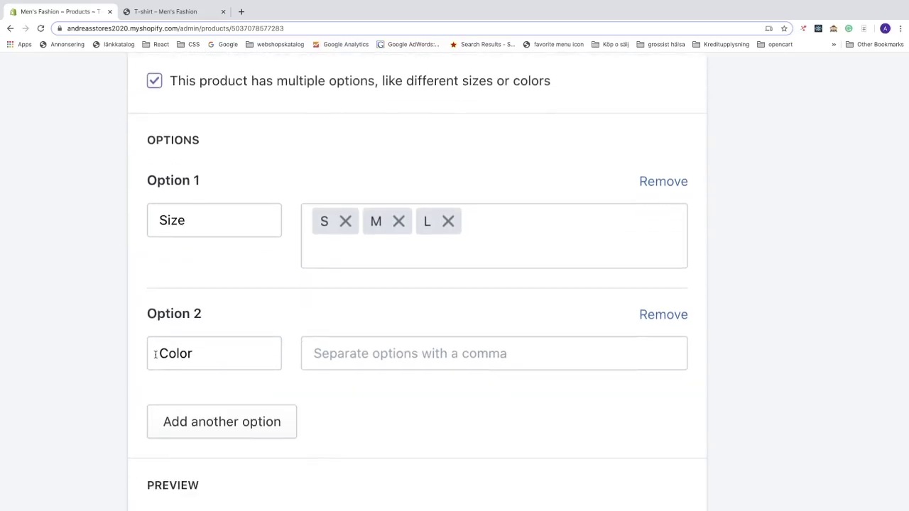
{"action": "left_click", "coordinate": [339, 355]}
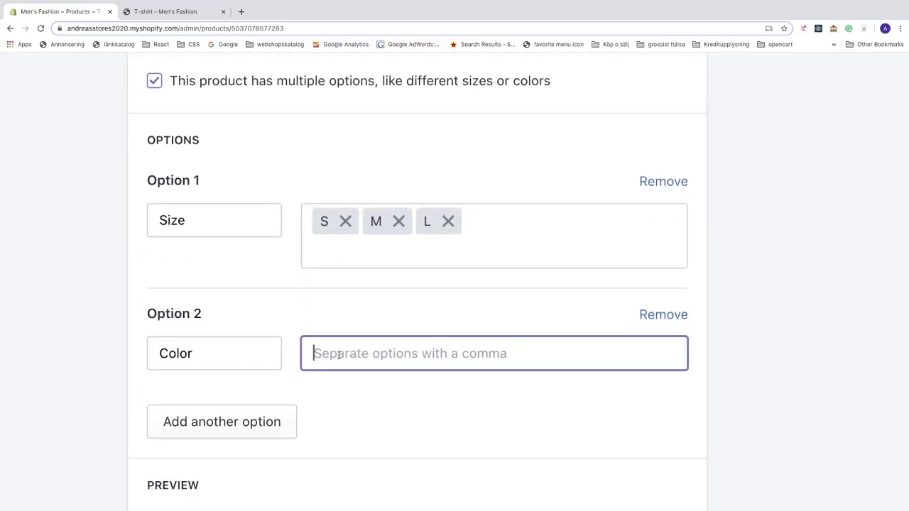
{"action": "type", "text": "Red"}
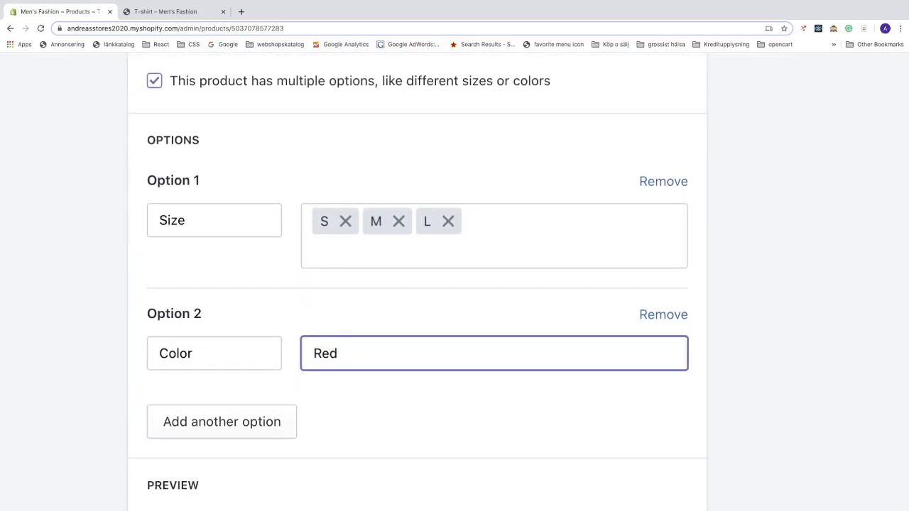
{"action": "key", "text": "Return"}
{"action": "type", "text": "Blue"}
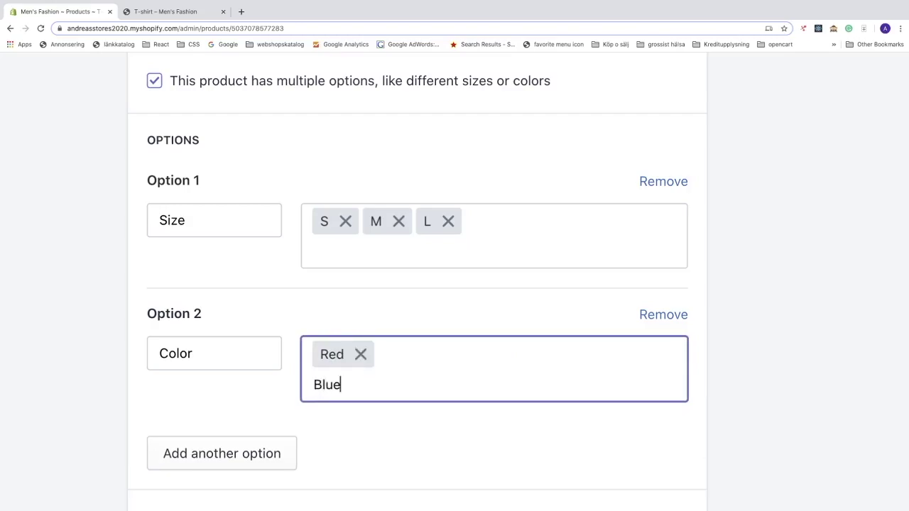
{"action": "key", "text": "Return"}
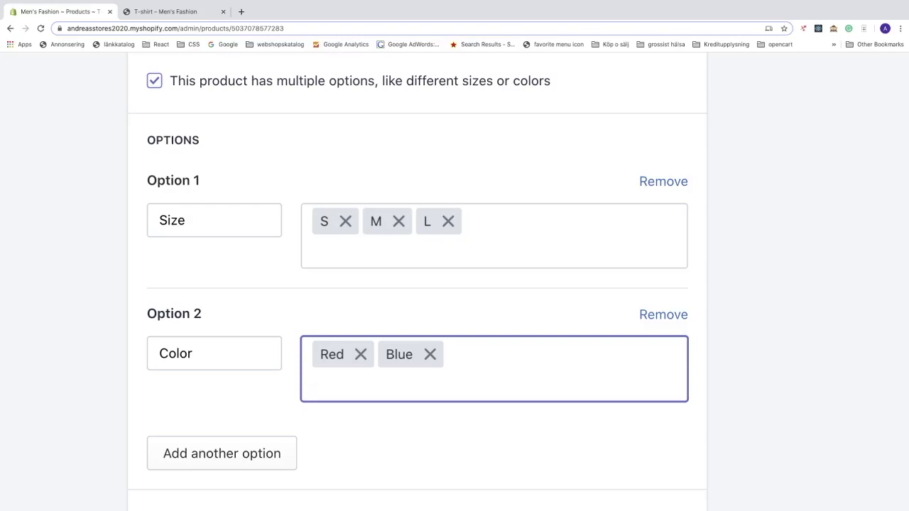
{"action": "scroll", "coordinate": [248, 377], "scroll_direction": "down", "scroll_amount": 1}
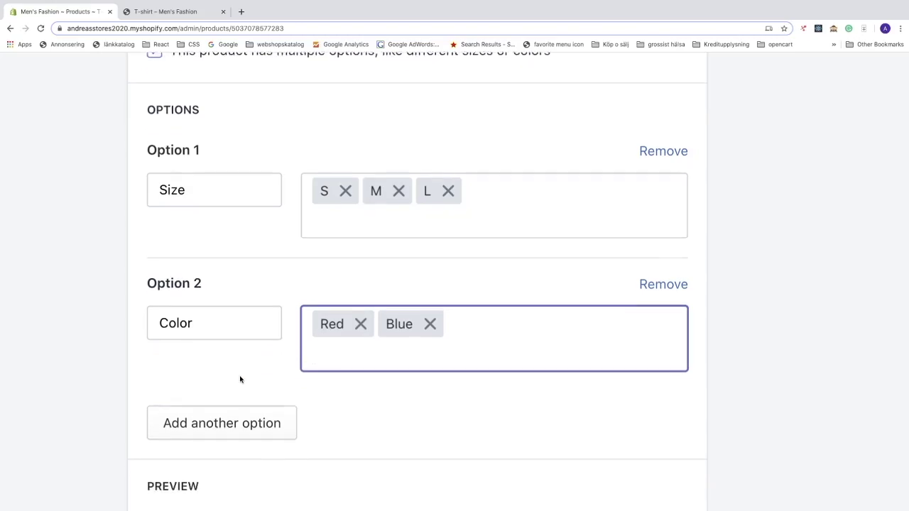
Step: Add a third option, Material, with values Cotton and Wool
{"action": "left_click", "coordinate": [220, 422]}
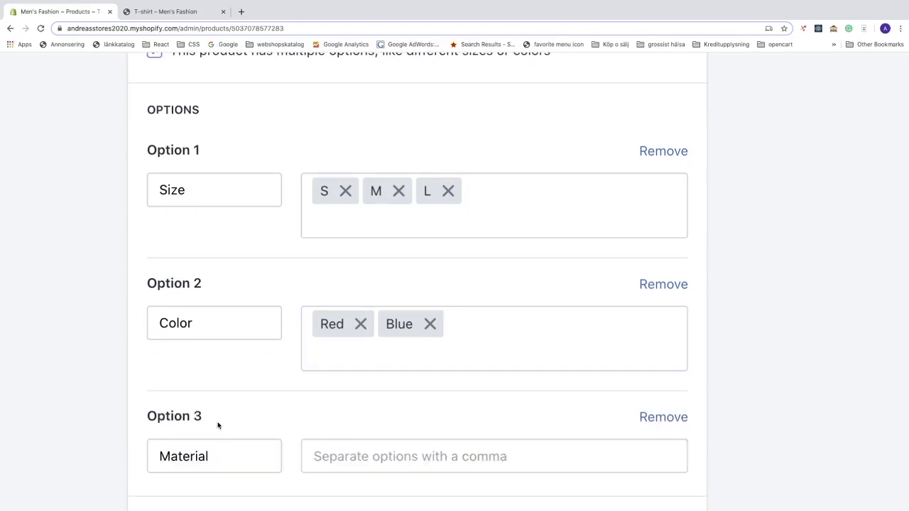
{"action": "scroll", "coordinate": [218, 422], "scroll_direction": "down", "scroll_amount": 2}
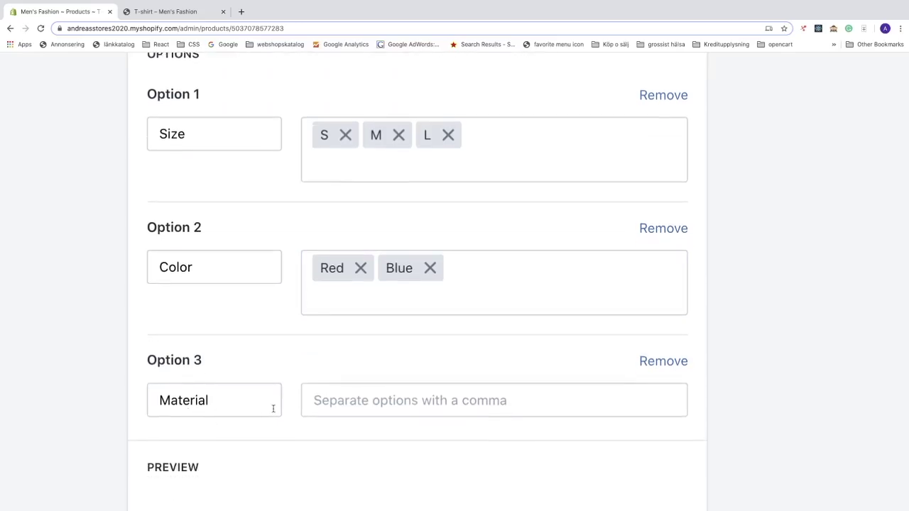
{"action": "left_click", "coordinate": [335, 401]}
{"action": "type", "text": "Cotton"}
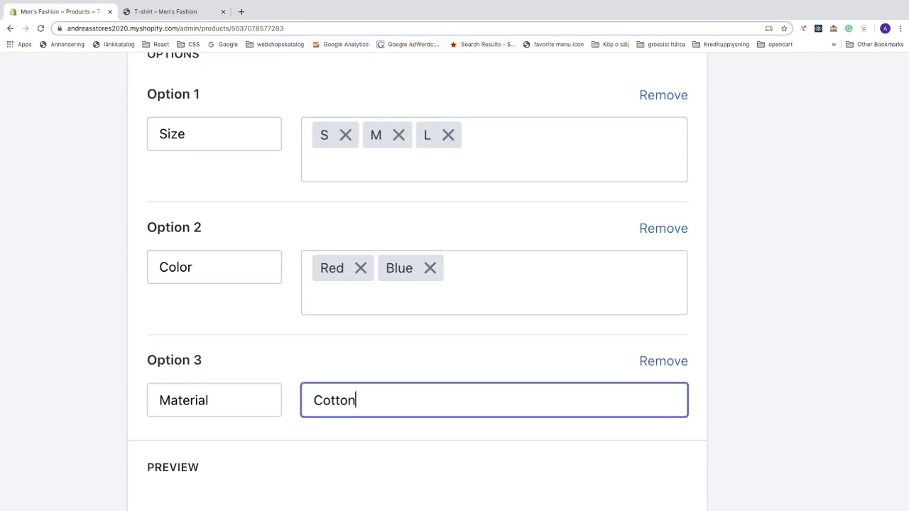
{"action": "type", "text": ","}
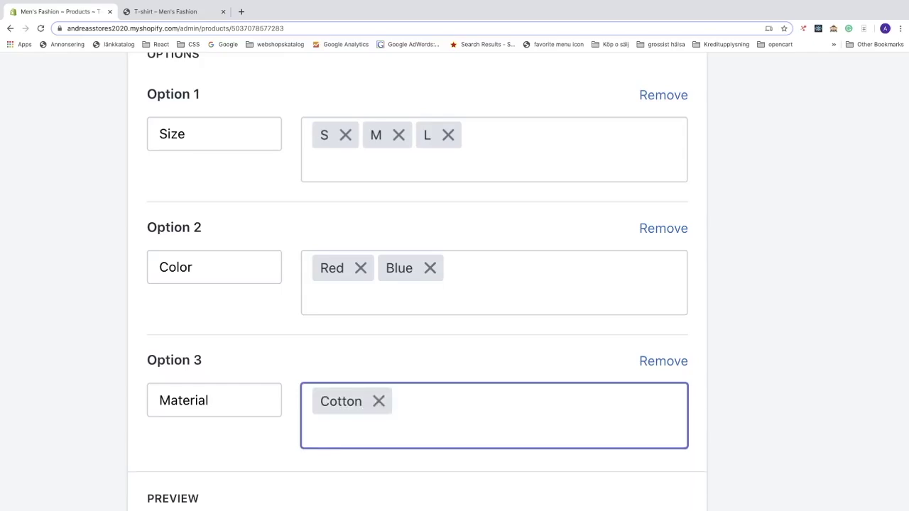
{"action": "type", "text": "Wool,"}
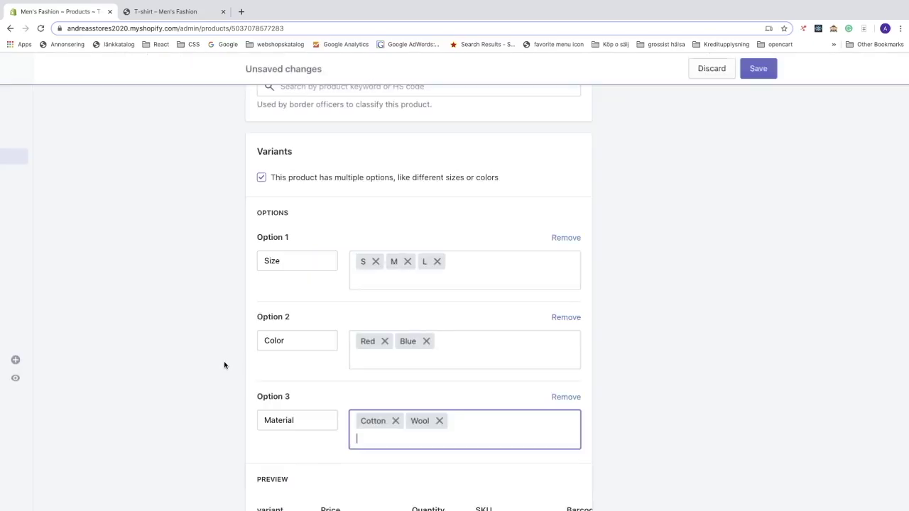
Step: Save the T-shirt product to create its new variants
{"action": "scroll", "coordinate": [223, 365], "scroll_direction": "down", "scroll_amount": 5}
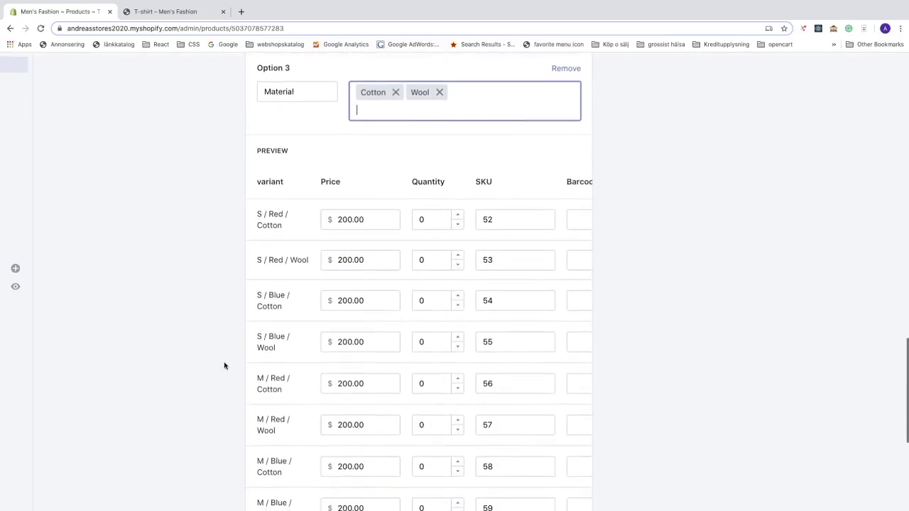
{"action": "scroll", "coordinate": [223, 365], "scroll_direction": "down", "scroll_amount": 2}
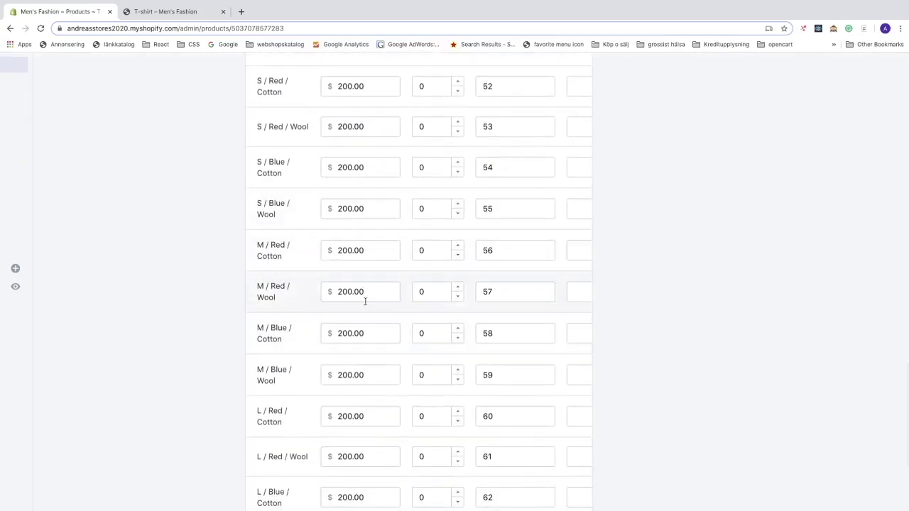
{"action": "scroll", "coordinate": [382, 334], "scroll_direction": "down", "scroll_amount": 4}
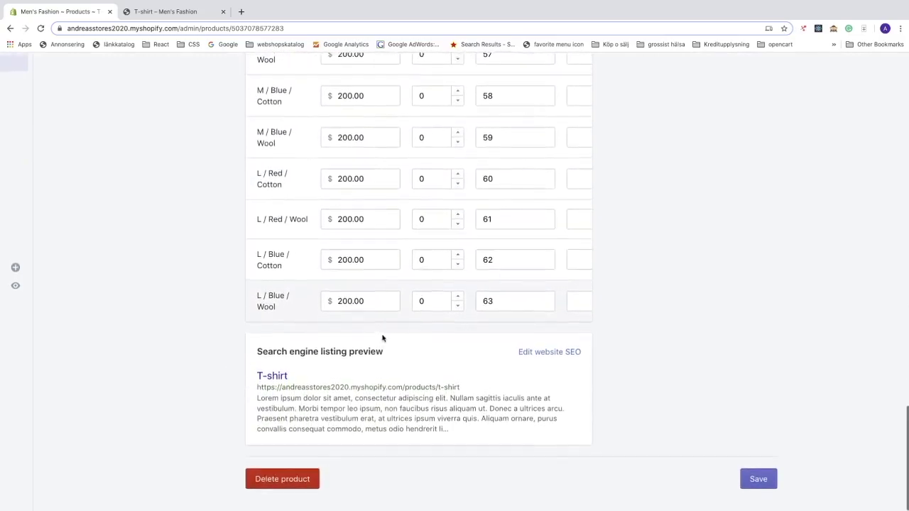
{"action": "left_click", "coordinate": [758, 481]}
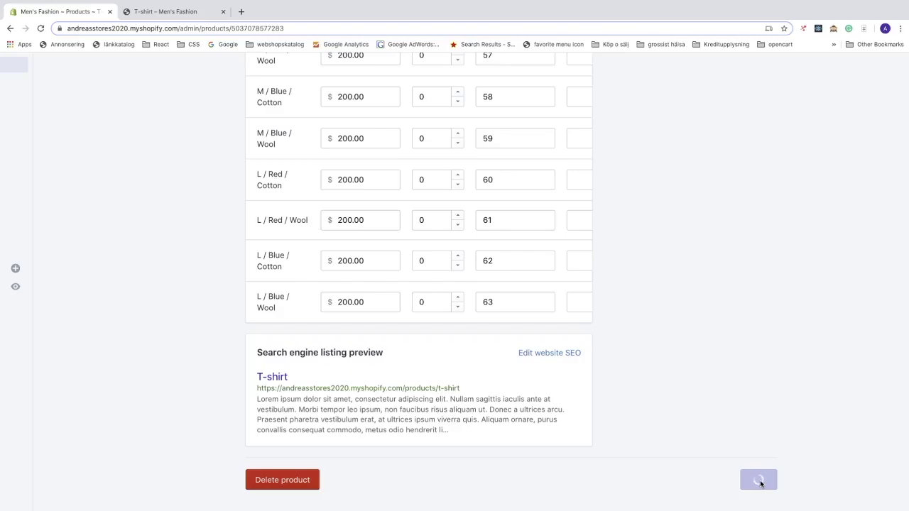
Step: Scroll through the Variants table to review every Size/Color/Material combination at $200.00
{"action": "scroll", "coordinate": [210, 389], "scroll_direction": "down", "scroll_amount": 3}
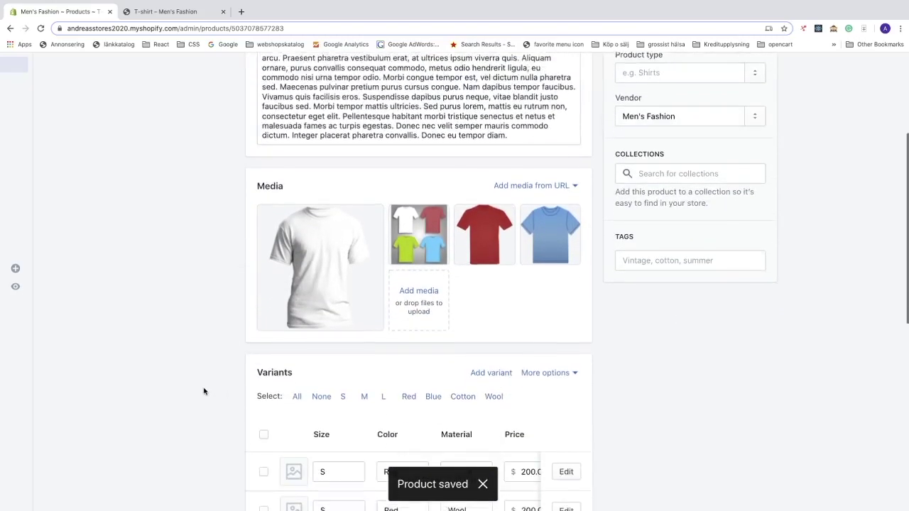
{"action": "scroll", "coordinate": [204, 391], "scroll_direction": "down", "scroll_amount": 5}
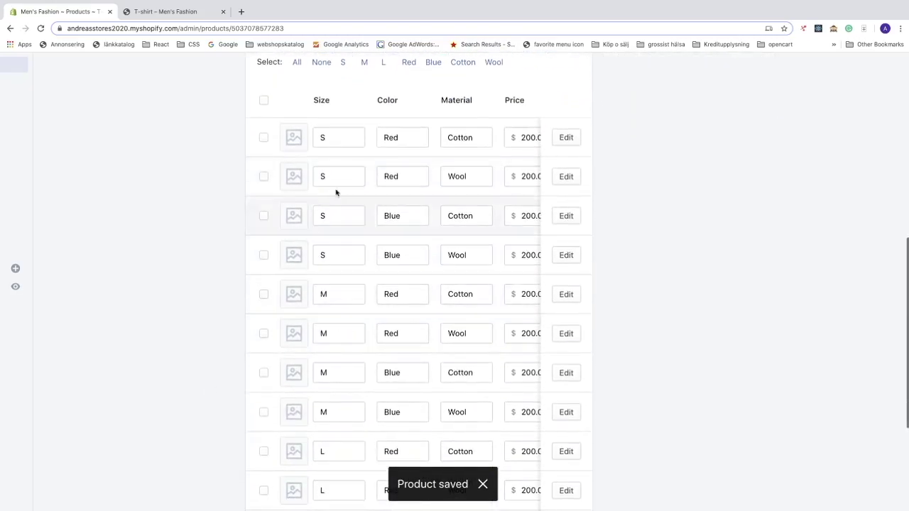
{"action": "scroll", "coordinate": [385, 254], "scroll_direction": "up", "scroll_amount": 3}
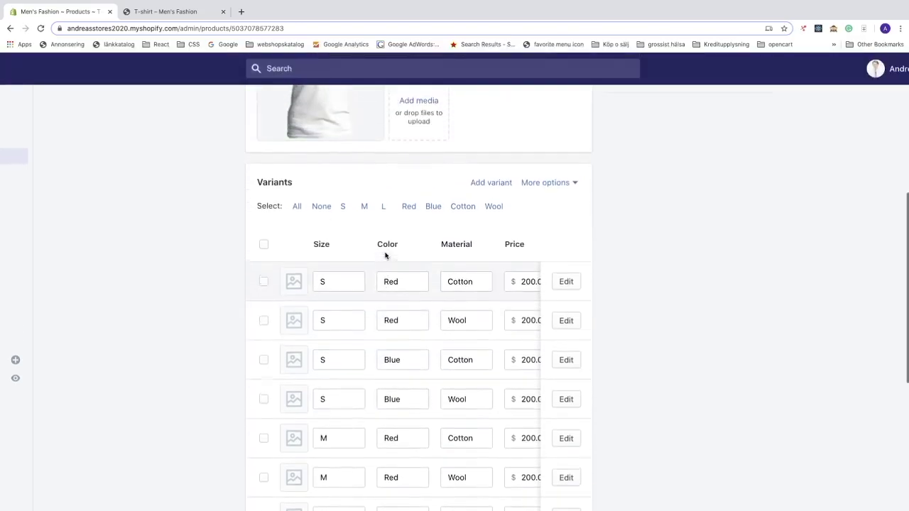
{"action": "scroll", "coordinate": [385, 256], "scroll_direction": "up", "scroll_amount": 1}
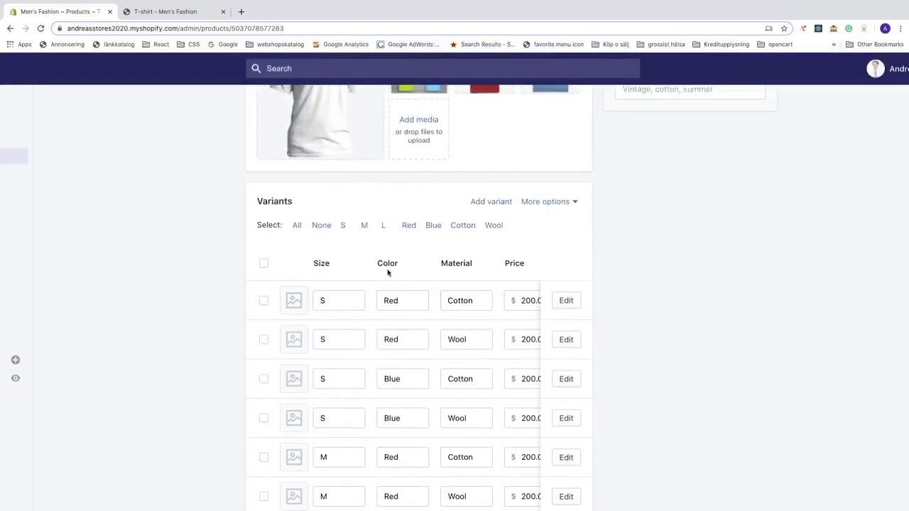
{"action": "scroll", "coordinate": [388, 273], "scroll_direction": "right", "scroll_amount": 5}
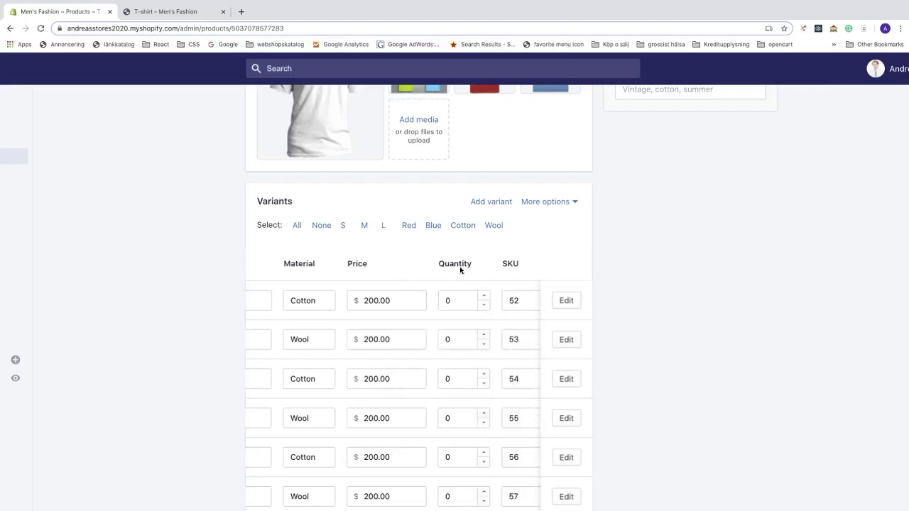
{"action": "scroll", "coordinate": [461, 270], "scroll_direction": "right", "scroll_amount": 2}
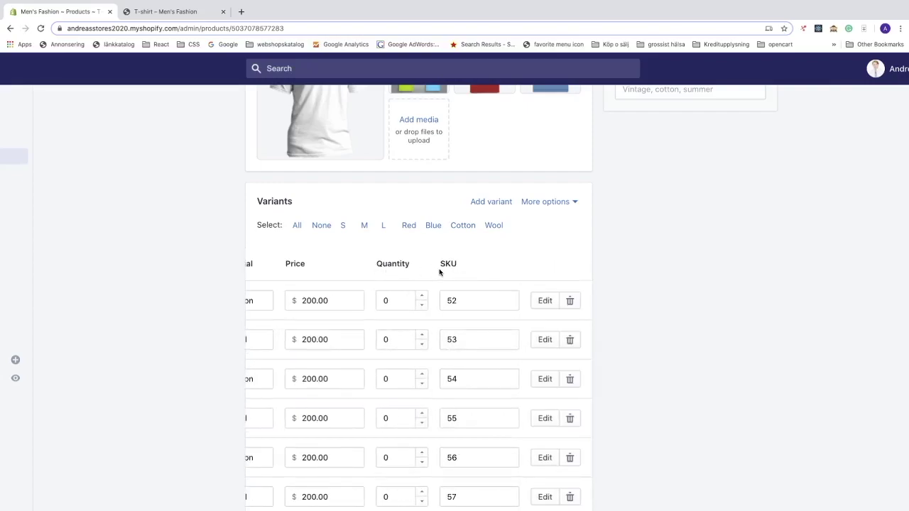
{"action": "scroll", "coordinate": [452, 275], "scroll_direction": "left", "scroll_amount": 4}
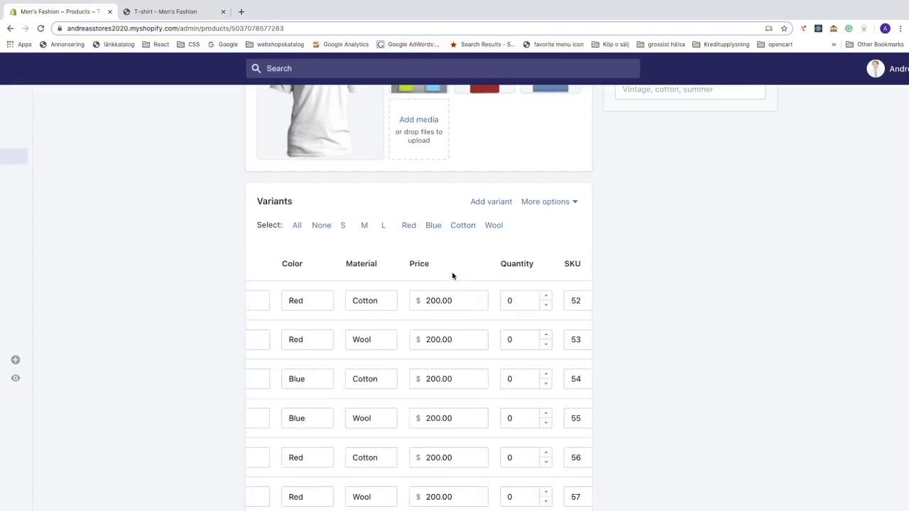
{"action": "scroll", "coordinate": [452, 276], "scroll_direction": "left", "scroll_amount": 5}
{"action": "scroll", "coordinate": [415, 277], "scroll_direction": "right", "scroll_amount": 2}
{"action": "scroll", "coordinate": [426, 277], "scroll_direction": "left", "scroll_amount": 2}
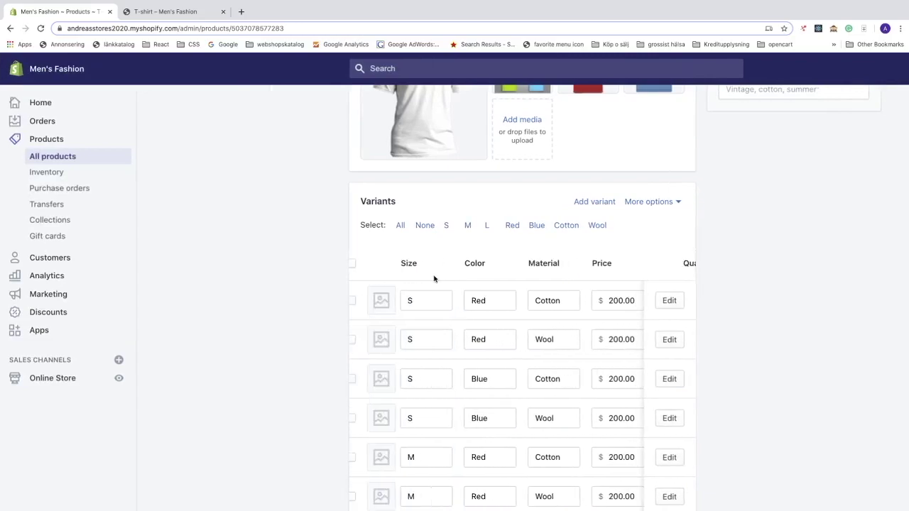
{"action": "scroll", "coordinate": [358, 291], "scroll_direction": "left", "scroll_amount": 1}
{"action": "scroll", "coordinate": [341, 291], "scroll_direction": "right", "scroll_amount": 4}
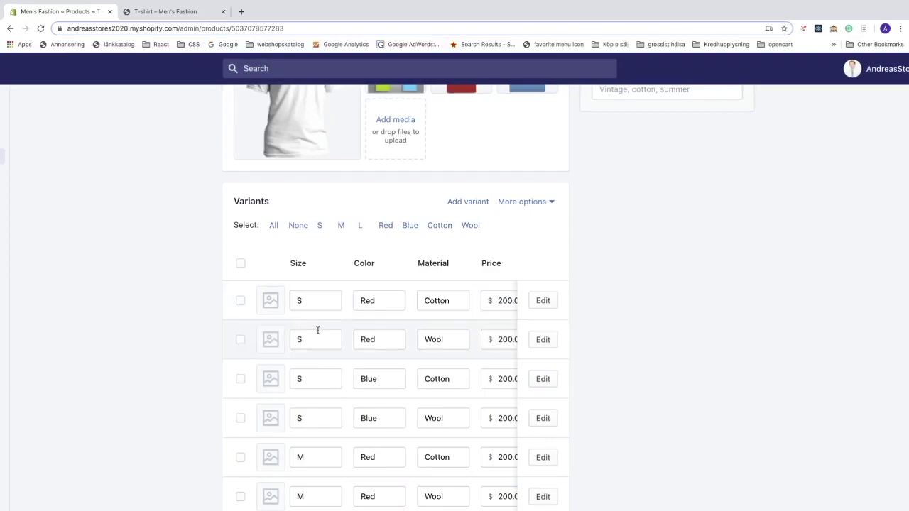
{"action": "scroll", "coordinate": [357, 331], "scroll_direction": "right", "scroll_amount": 3}
{"action": "scroll", "coordinate": [357, 331], "scroll_direction": "left", "scroll_amount": 3}
Step: Select the Red and Blue Wool variants in sizes S, M and L and open Edit prices
{"action": "left_click", "coordinate": [242, 341]}
{"action": "left_click", "coordinate": [241, 418]}
{"action": "scroll", "coordinate": [245, 415], "scroll_direction": "down", "scroll_amount": 3}
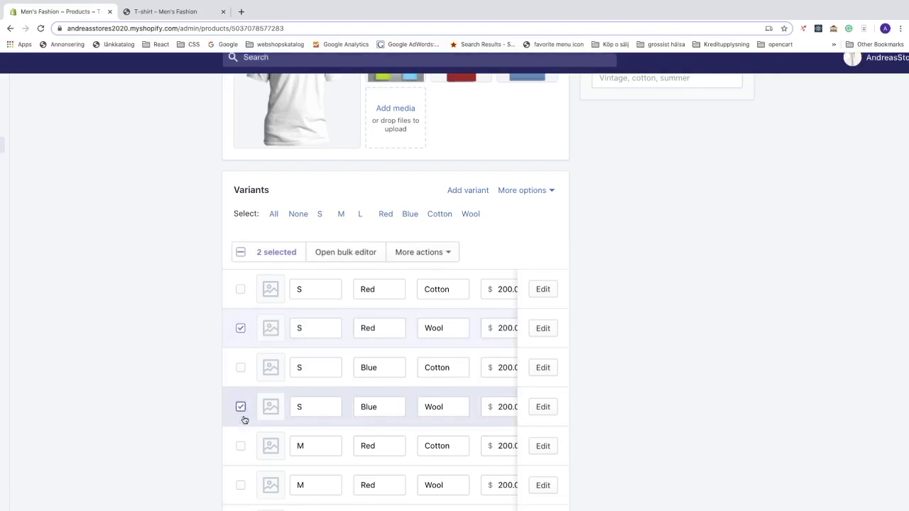
{"action": "left_click", "coordinate": [241, 386]}
{"action": "scroll", "coordinate": [241, 387], "scroll_direction": "down", "scroll_amount": 3}
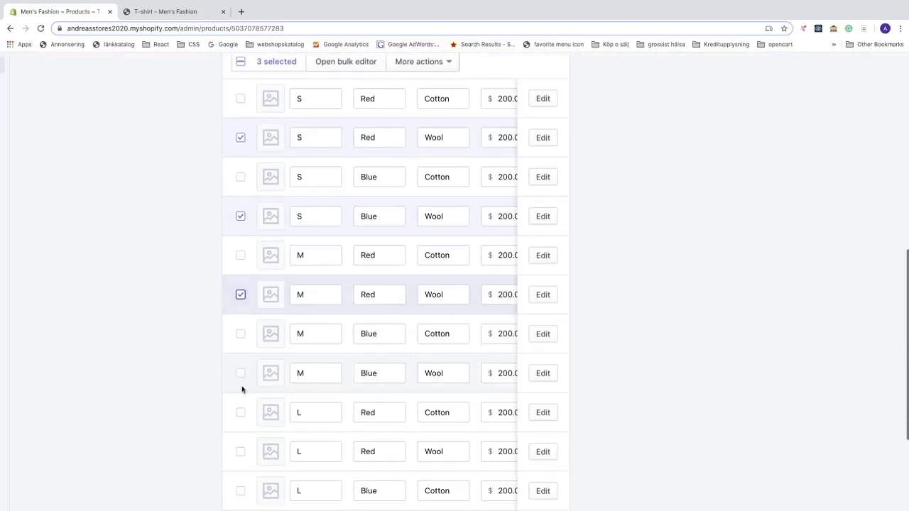
{"action": "left_click", "coordinate": [242, 376]}
{"action": "scroll", "coordinate": [243, 381], "scroll_direction": "down", "scroll_amount": 2}
{"action": "left_click", "coordinate": [242, 389]}
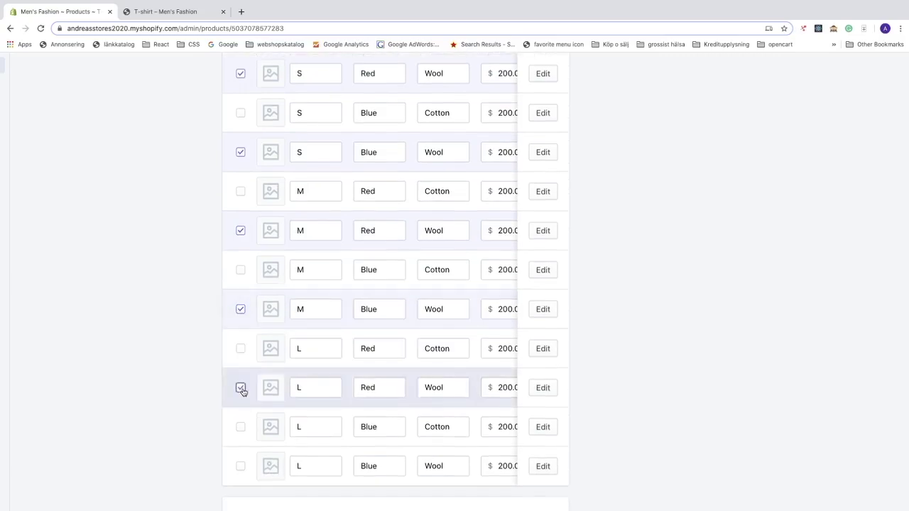
{"action": "scroll", "coordinate": [243, 398], "scroll_direction": "down", "scroll_amount": 2}
{"action": "scroll", "coordinate": [242, 403], "scroll_direction": "up", "scroll_amount": 6}
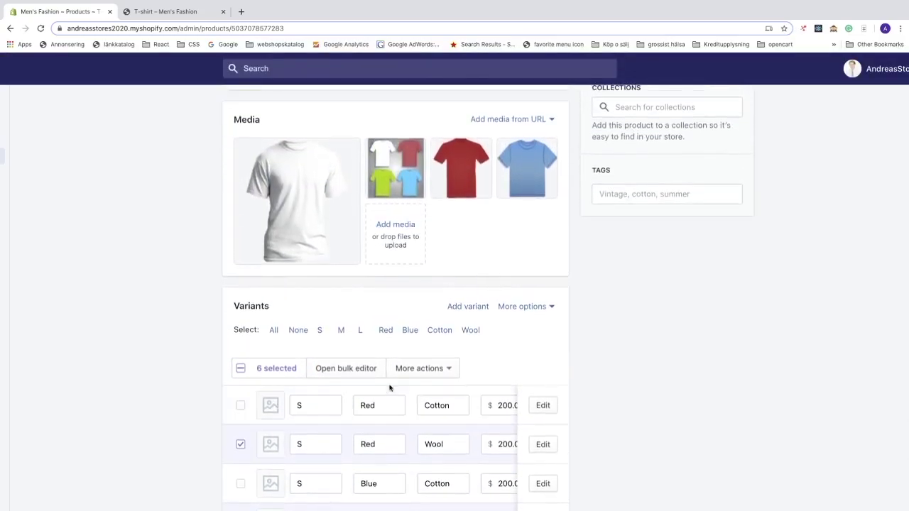
{"action": "left_click", "coordinate": [450, 370]}
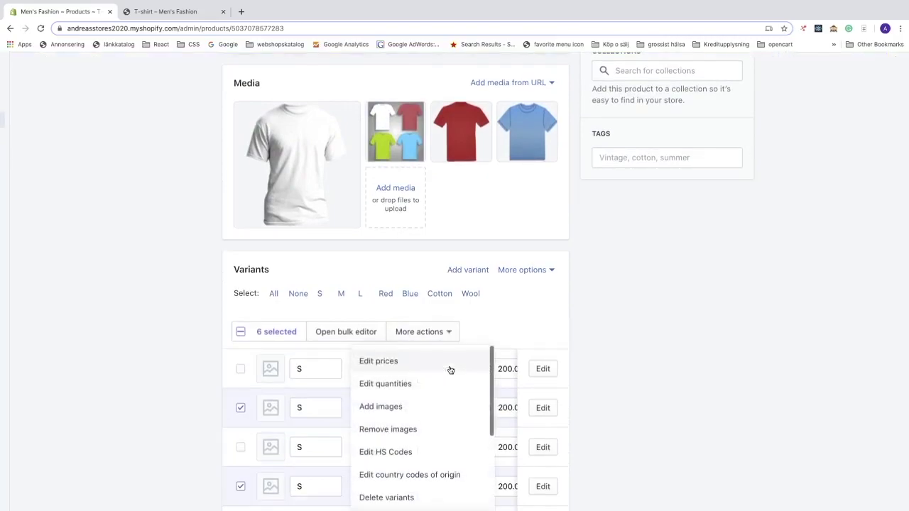
{"action": "left_click", "coordinate": [385, 362]}
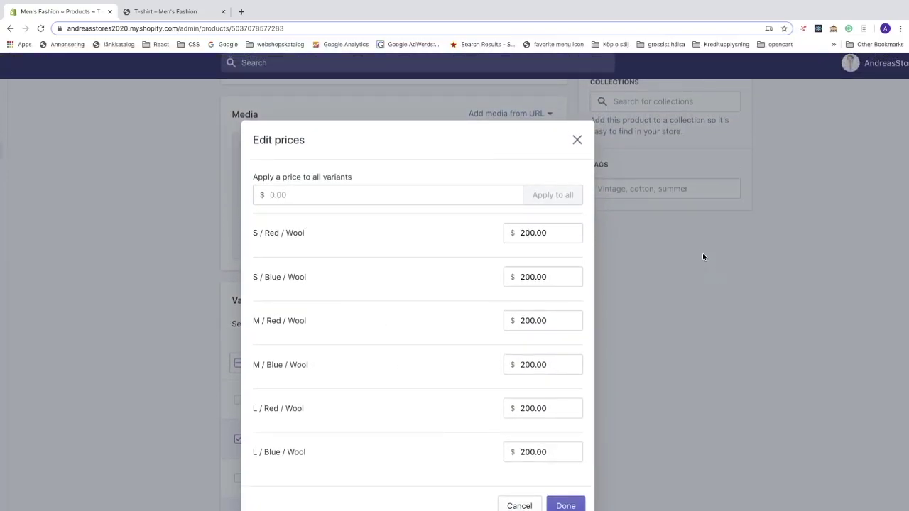
Step: Apply 250.00 as the price for all listed Wool variants and confirm with Done
{"action": "left_click", "coordinate": [276, 195]}
{"action": "type", "text": "250"}
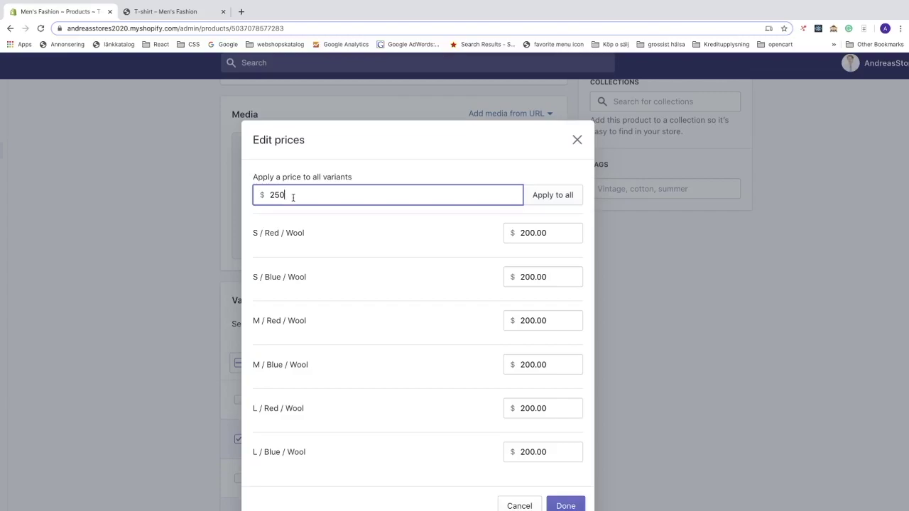
{"action": "left_click", "coordinate": [548, 199]}
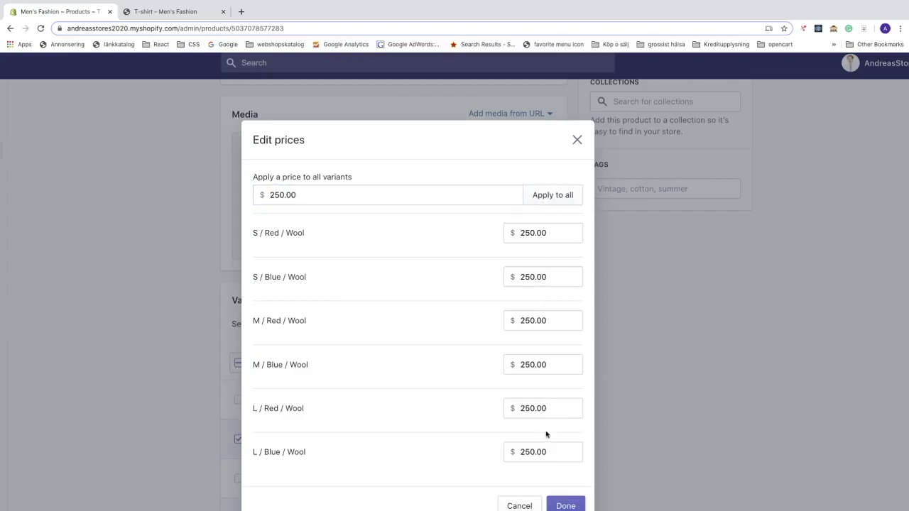
{"action": "scroll", "coordinate": [547, 434], "scroll_direction": "down", "scroll_amount": 2}
{"action": "left_click", "coordinate": [565, 439]}
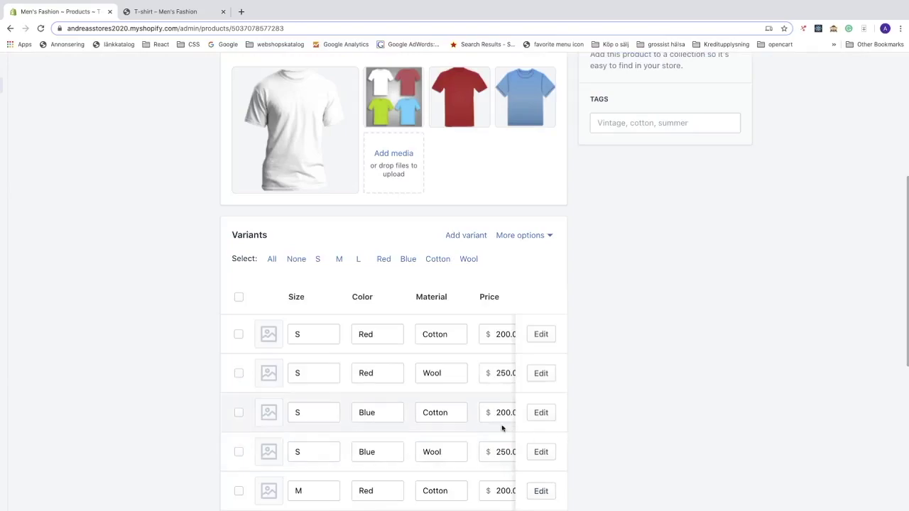
Step: Select the six Red variants (S, M, L in Cotton and Wool) and open More actions
{"action": "scroll", "coordinate": [468, 418], "scroll_direction": "right", "scroll_amount": 3}
{"action": "scroll", "coordinate": [440, 419], "scroll_direction": "left", "scroll_amount": 3}
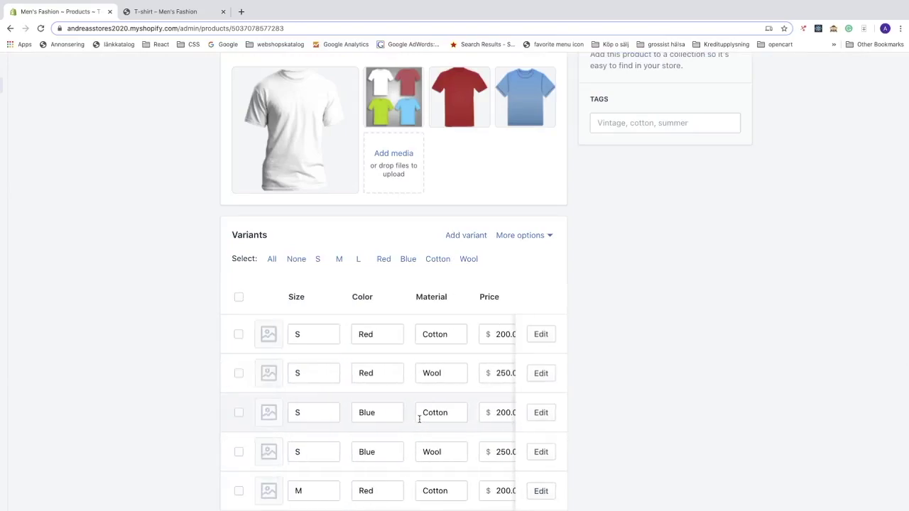
{"action": "scroll", "coordinate": [108, 390], "scroll_direction": "down", "scroll_amount": 3}
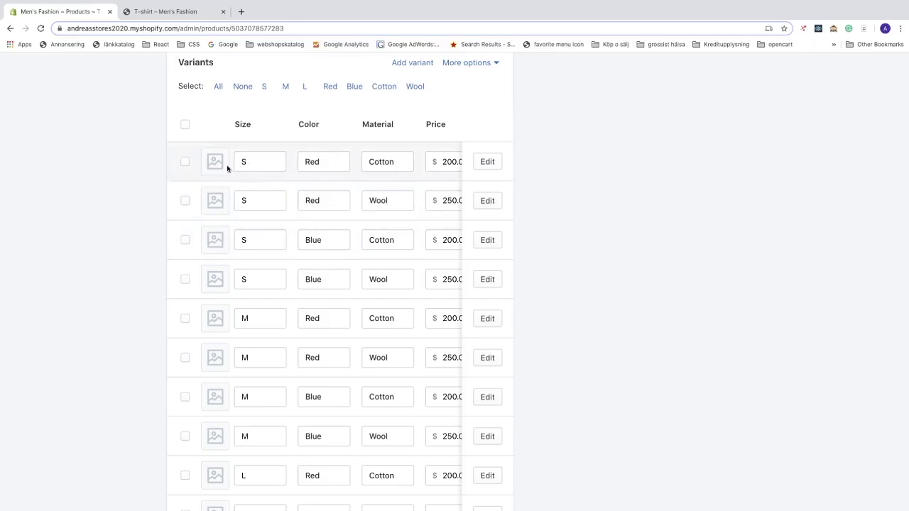
{"action": "left_click", "coordinate": [186, 164]}
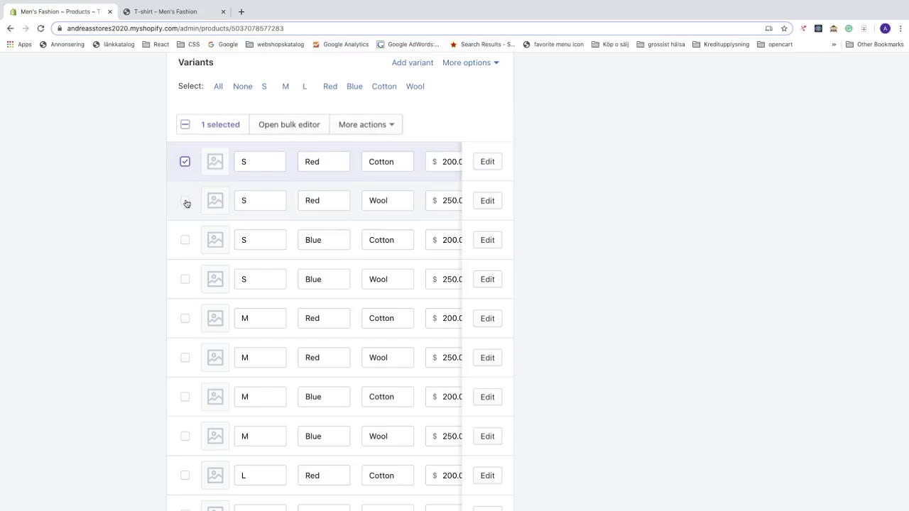
{"action": "left_click", "coordinate": [187, 203]}
{"action": "left_click", "coordinate": [185, 319]}
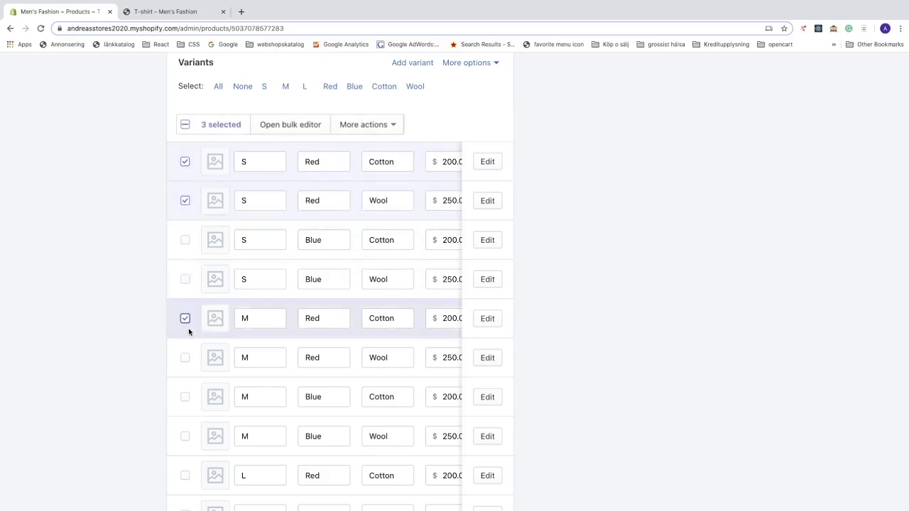
{"action": "scroll", "coordinate": [190, 332], "scroll_direction": "down", "scroll_amount": 1}
{"action": "left_click", "coordinate": [185, 335]}
{"action": "scroll", "coordinate": [186, 337], "scroll_direction": "down", "scroll_amount": 3}
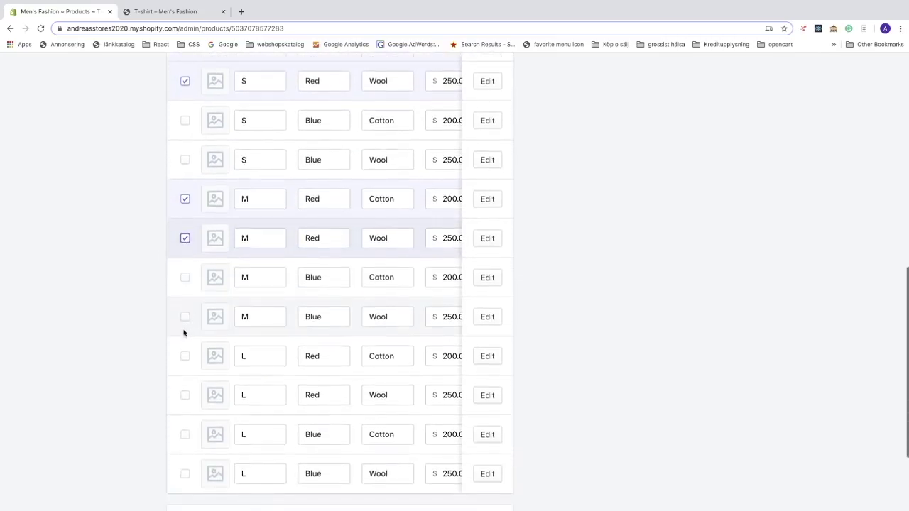
{"action": "left_click", "coordinate": [184, 356]}
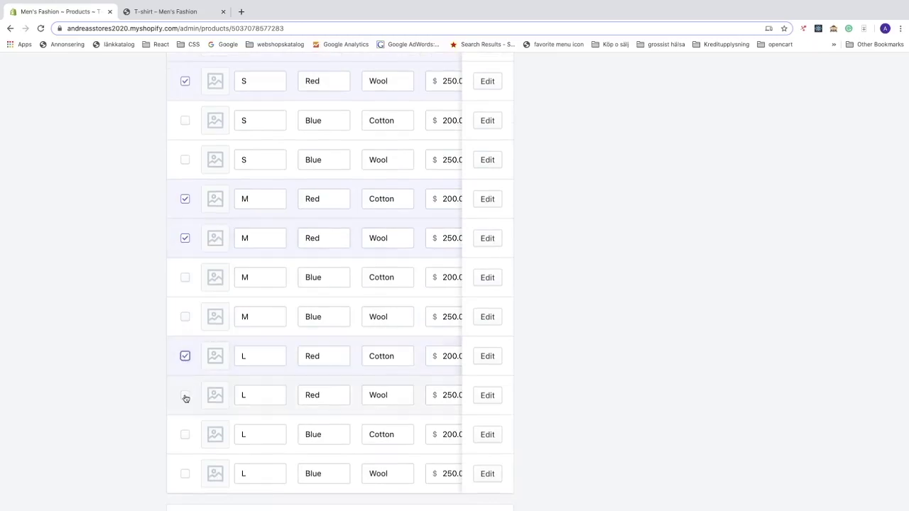
{"action": "left_click", "coordinate": [185, 396]}
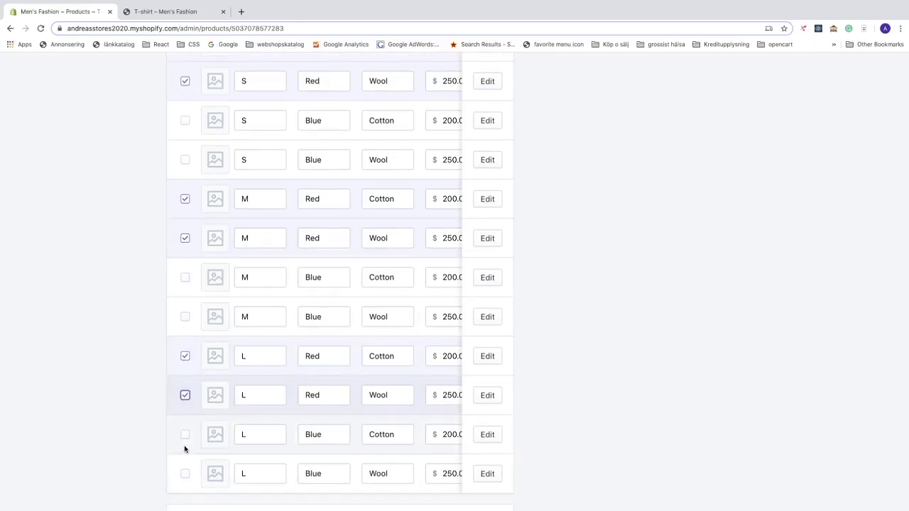
{"action": "scroll", "coordinate": [185, 448], "scroll_direction": "up", "scroll_amount": 10}
{"action": "scroll", "coordinate": [390, 325], "scroll_direction": "down", "scroll_amount": 4}
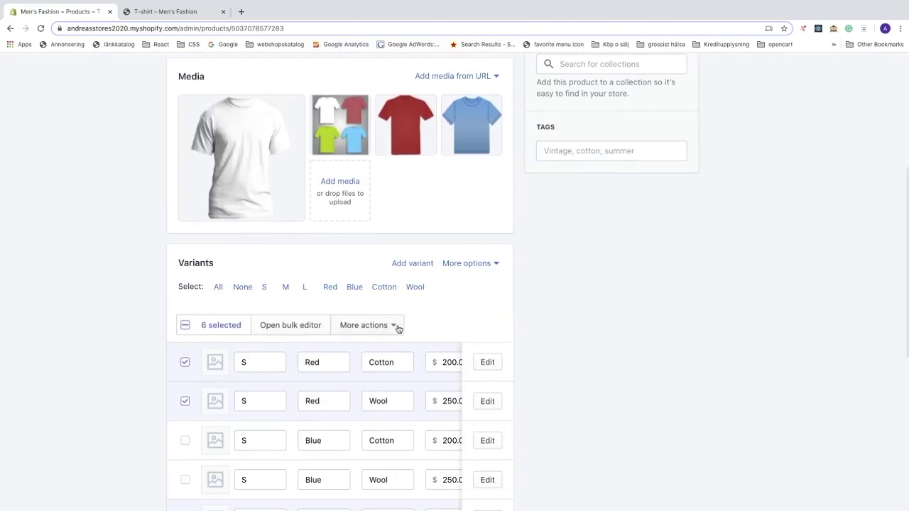
{"action": "left_click", "coordinate": [390, 326]}
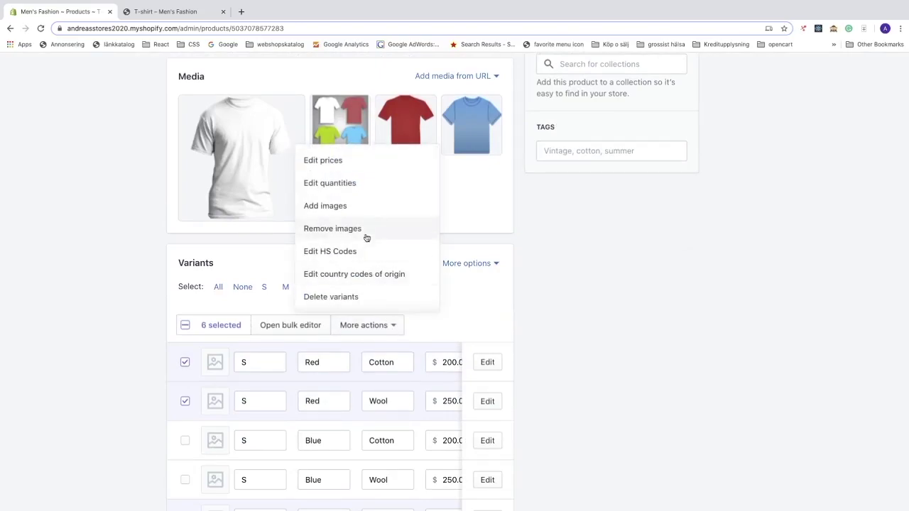
Step: Assign the red t-shirt picture to all six selected Red variants
{"action": "left_click", "coordinate": [329, 206]}
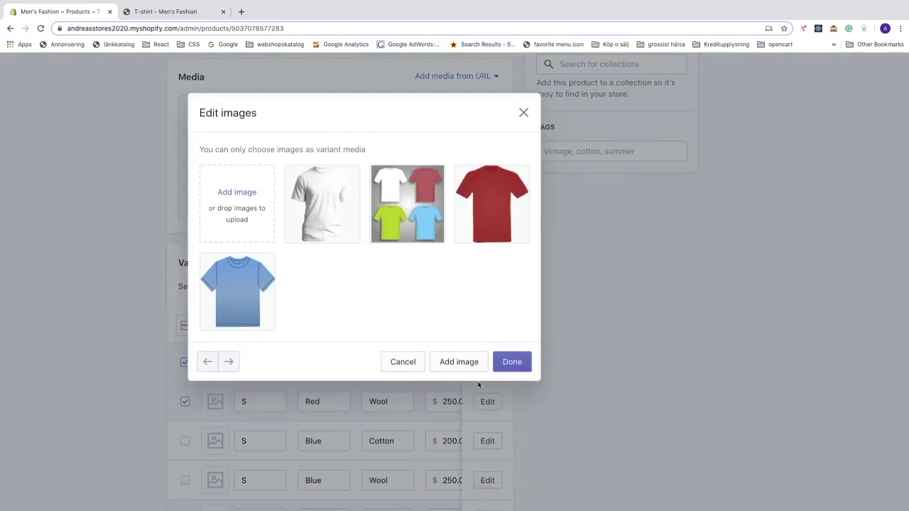
{"action": "left_click", "coordinate": [495, 212]}
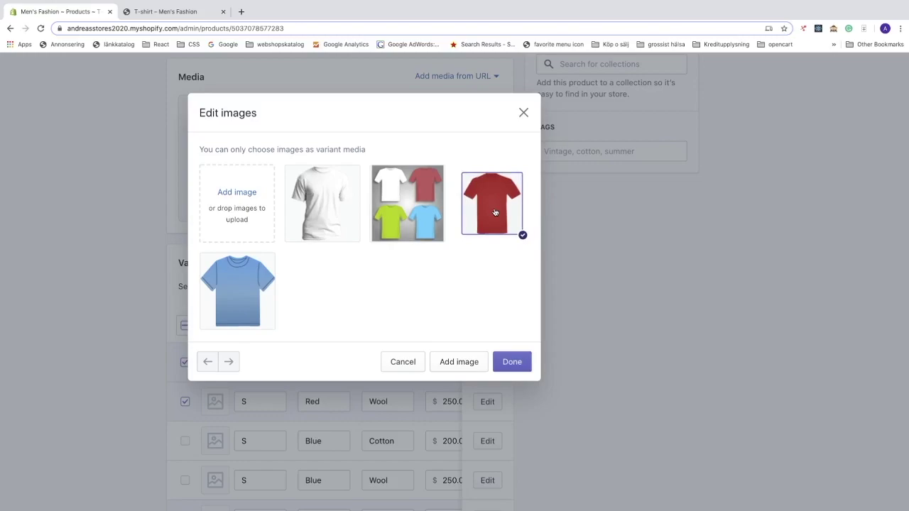
{"action": "left_click", "coordinate": [511, 363]}
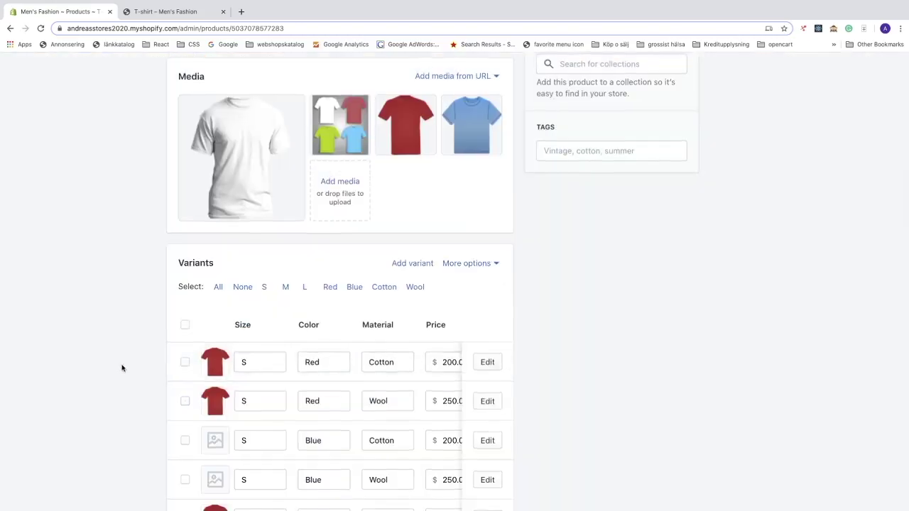
{"action": "scroll", "coordinate": [122, 367], "scroll_direction": "down", "scroll_amount": 5}
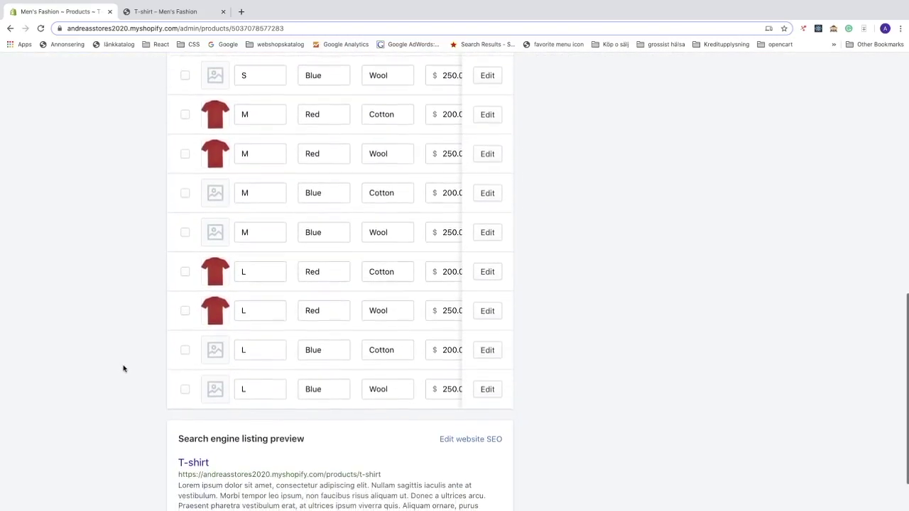
{"action": "scroll", "coordinate": [233, 344], "scroll_direction": "up", "scroll_amount": 7}
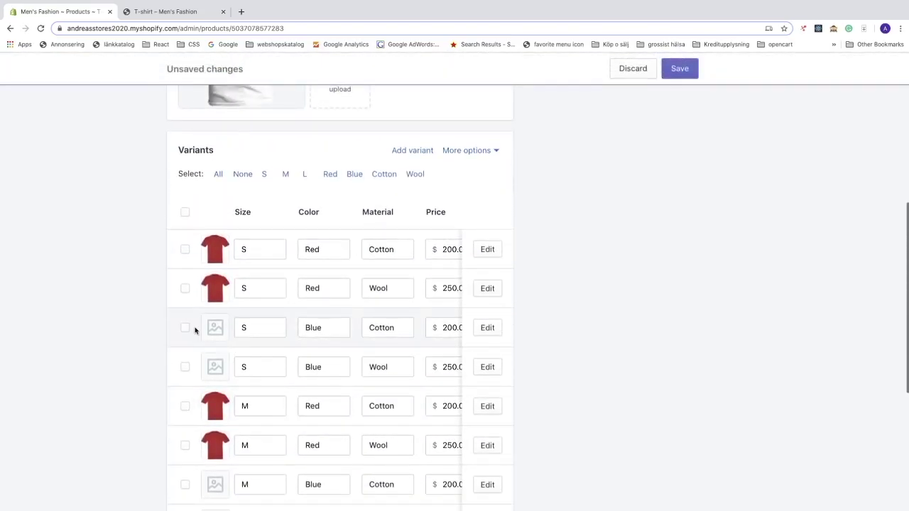
Step: Select the six Blue variants (S, M, L in Cotton and Wool) and choose Add images
{"action": "left_click", "coordinate": [186, 330]}
{"action": "left_click", "coordinate": [186, 367]}
{"action": "scroll", "coordinate": [192, 369], "scroll_direction": "down", "scroll_amount": 1}
{"action": "scroll", "coordinate": [197, 370], "scroll_direction": "down", "scroll_amount": 3}
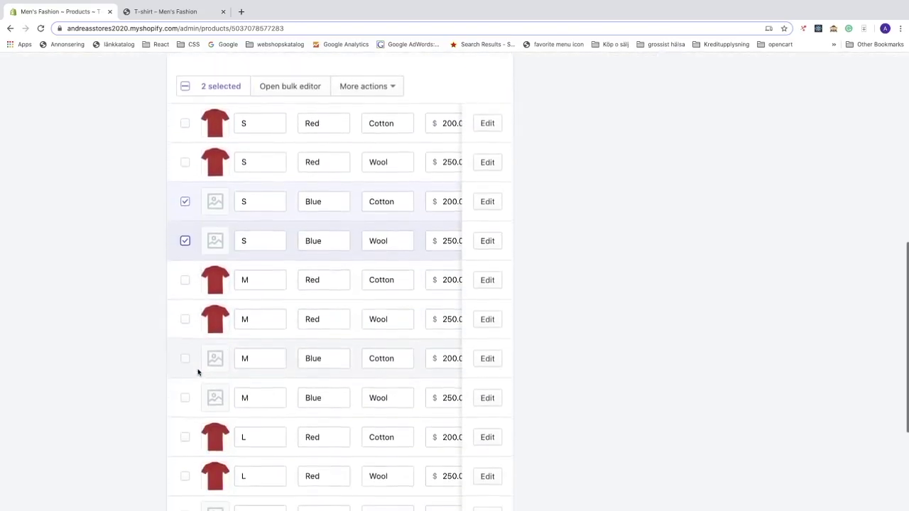
{"action": "left_click", "coordinate": [185, 285]}
{"action": "left_click", "coordinate": [184, 325]}
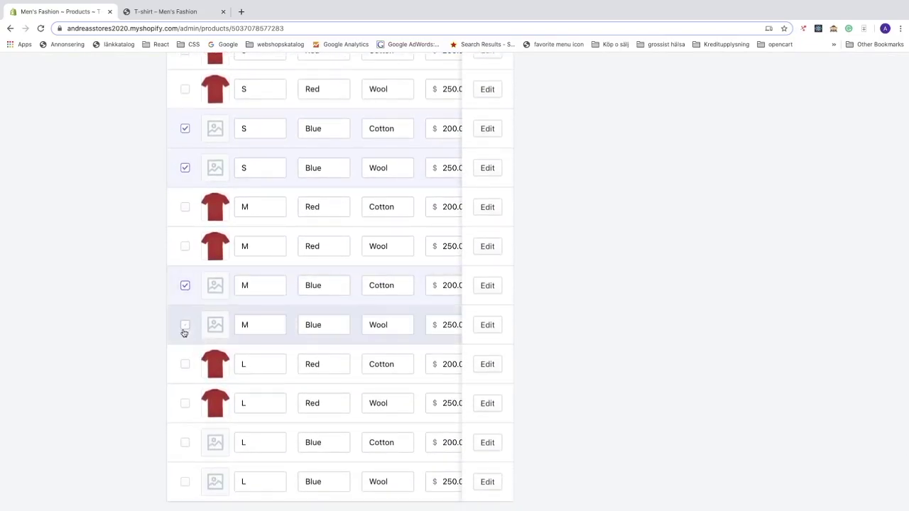
{"action": "scroll", "coordinate": [183, 334], "scroll_direction": "down", "scroll_amount": 1}
{"action": "left_click", "coordinate": [185, 366]}
{"action": "left_click", "coordinate": [185, 407]}
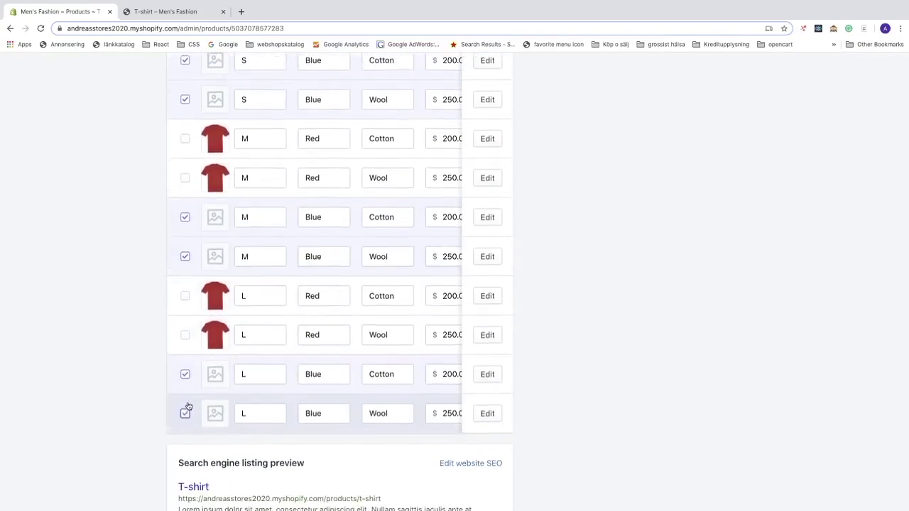
{"action": "scroll", "coordinate": [191, 405], "scroll_direction": "up", "scroll_amount": 7}
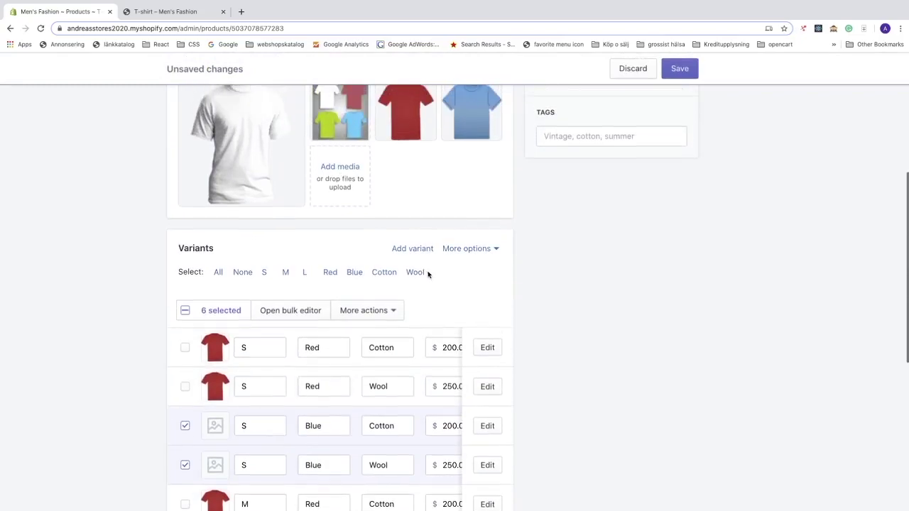
{"action": "left_click", "coordinate": [393, 310]}
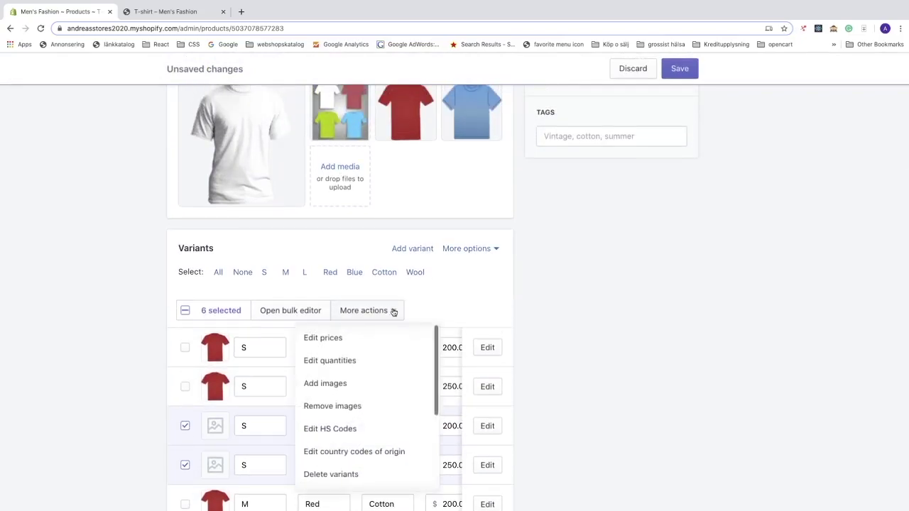
{"action": "left_click", "coordinate": [337, 385]}
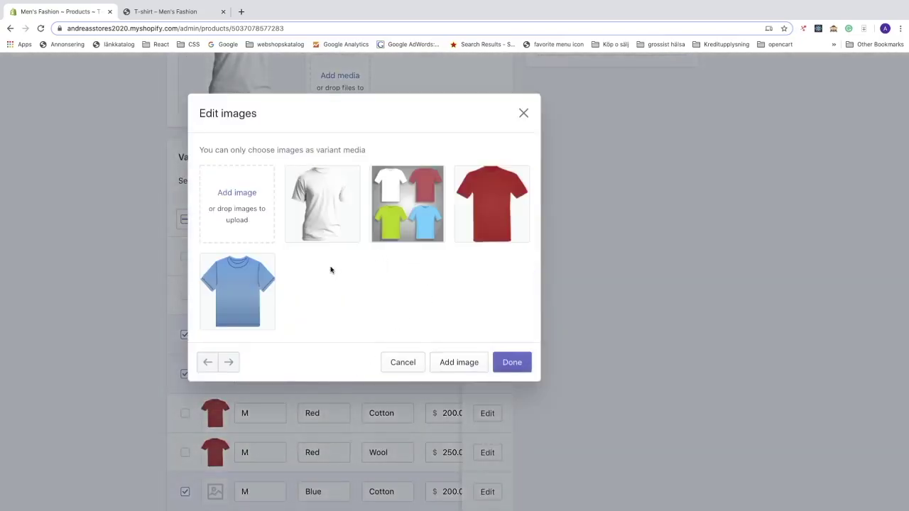
Step: Assign the blue T-shirt picture to all six Blue variants
{"action": "left_click", "coordinate": [238, 297]}
{"action": "left_click", "coordinate": [512, 362]}
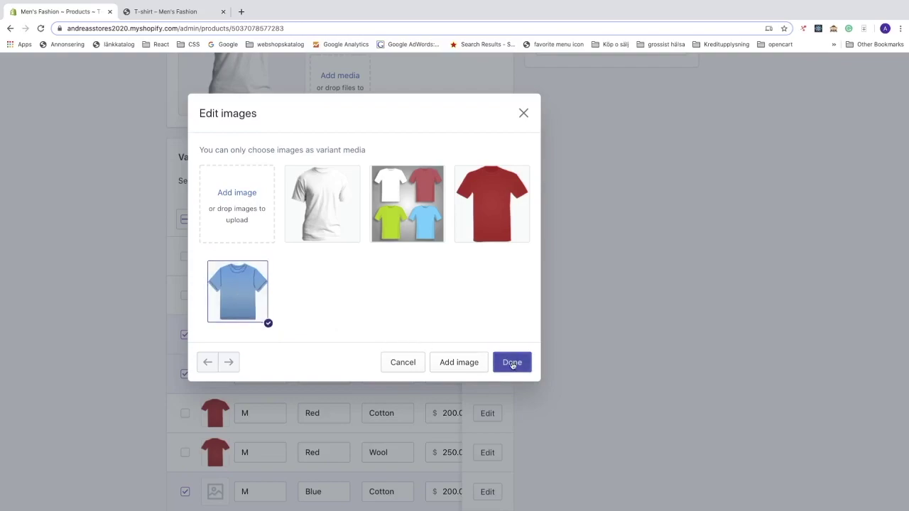
{"action": "scroll", "coordinate": [39, 373], "scroll_direction": "down", "scroll_amount": 3}
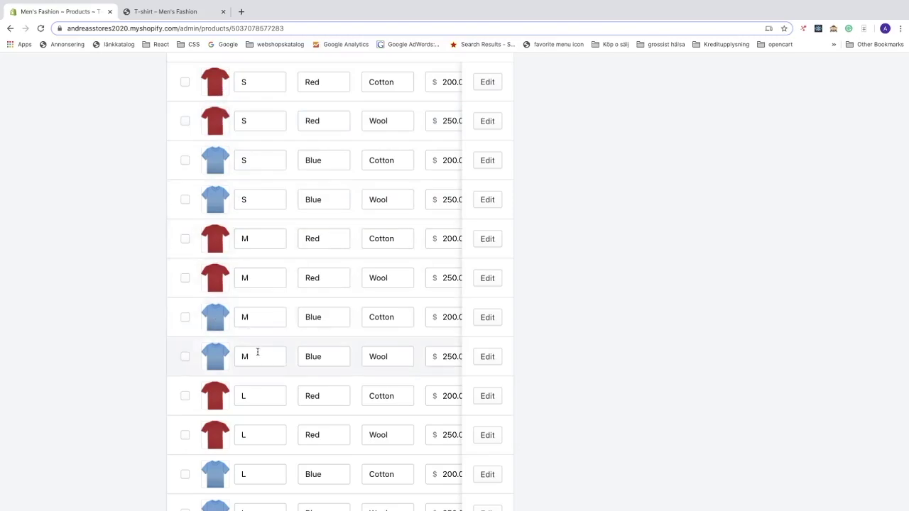
{"action": "scroll", "coordinate": [258, 351], "scroll_direction": "down", "scroll_amount": 3}
Step: Save the product with its new Blue variant images
{"action": "key", "text": "ctrl+0"}
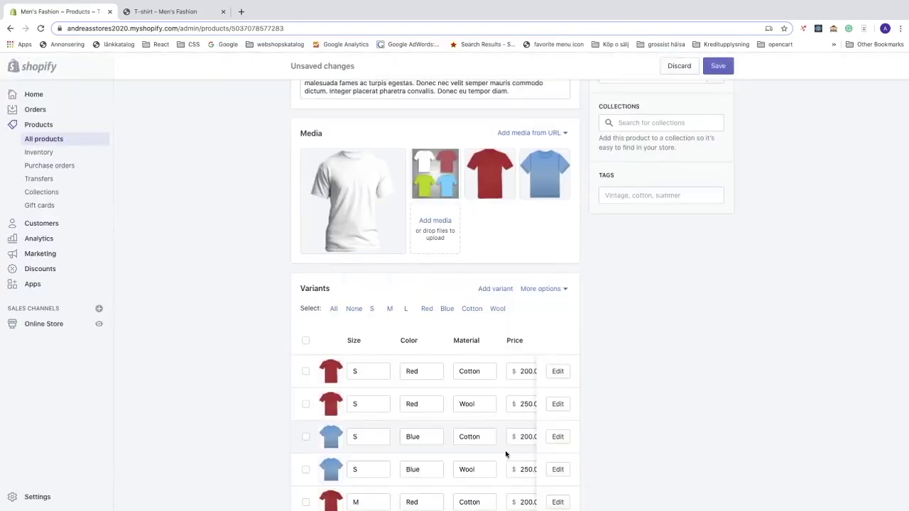
{"action": "scroll", "coordinate": [506, 454], "scroll_direction": "down", "scroll_amount": 2}
{"action": "scroll", "coordinate": [504, 452], "scroll_direction": "up", "scroll_amount": 1}
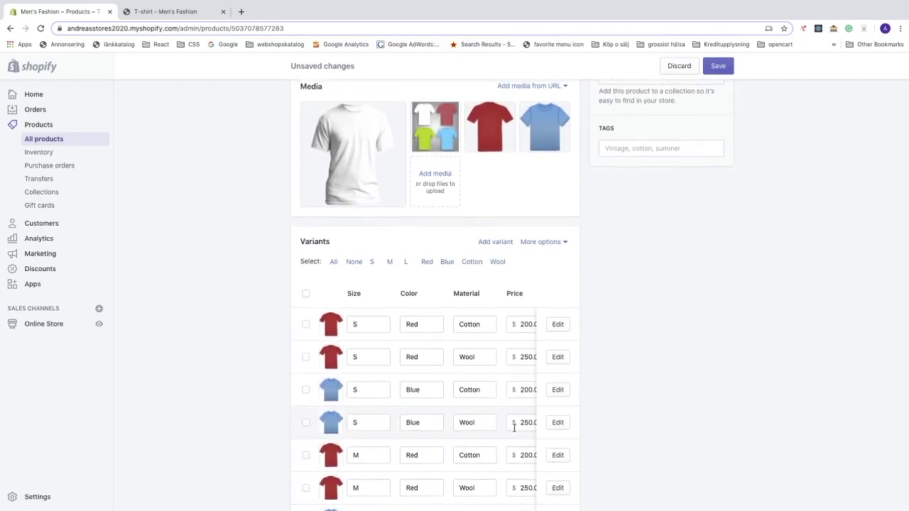
{"action": "left_click", "coordinate": [714, 68]}
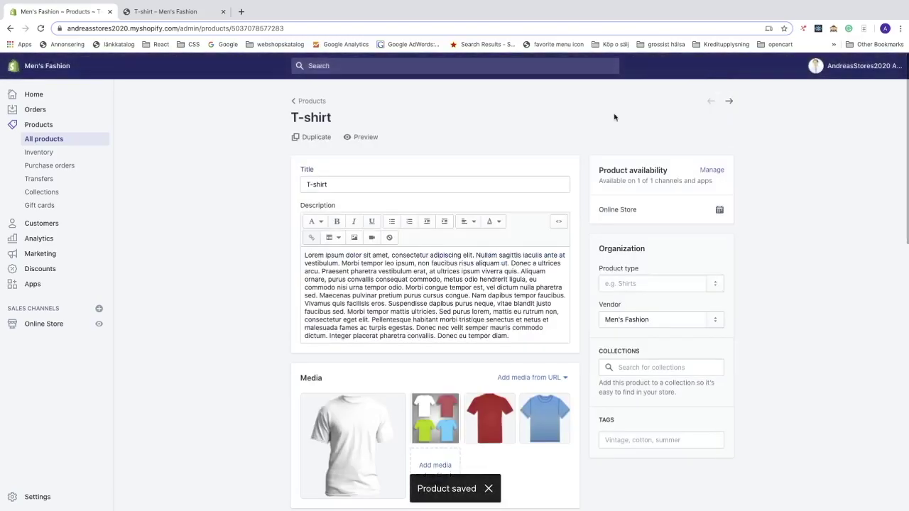
{"action": "scroll", "coordinate": [260, 333], "scroll_direction": "down", "scroll_amount": 4}
Step: Select all 12 T-shirt variants in the variants table
{"action": "scroll", "coordinate": [260, 331], "scroll_direction": "down", "scroll_amount": 3}
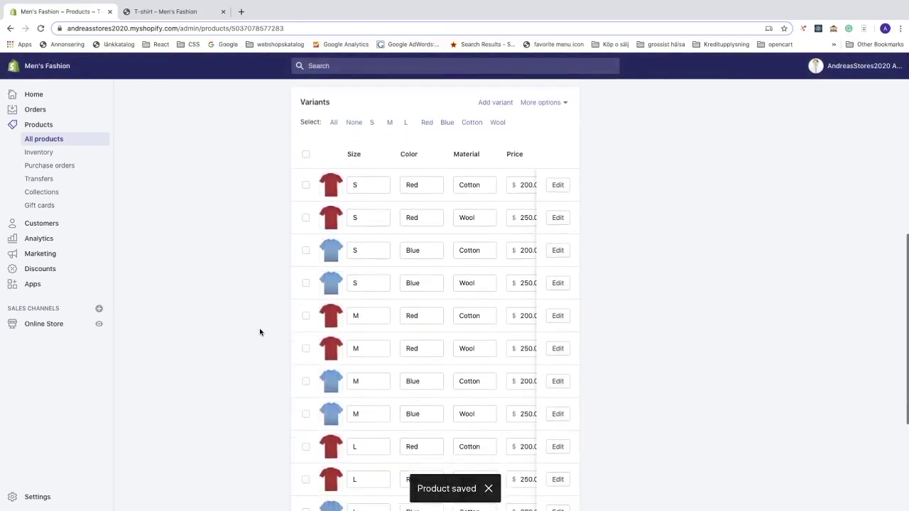
{"action": "scroll", "coordinate": [394, 363], "scroll_direction": "up", "scroll_amount": 2}
{"action": "scroll", "coordinate": [401, 365], "scroll_direction": "right", "scroll_amount": 5}
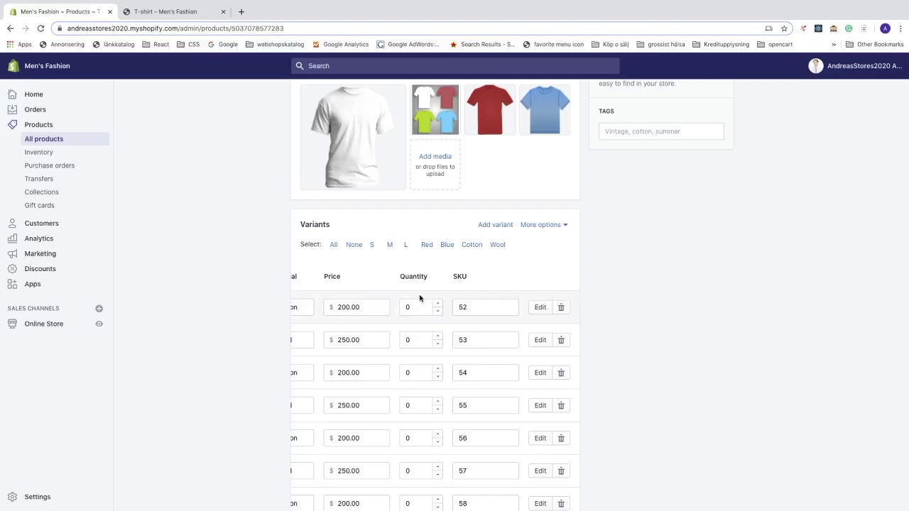
{"action": "scroll", "coordinate": [419, 307], "scroll_direction": "left", "scroll_amount": 5}
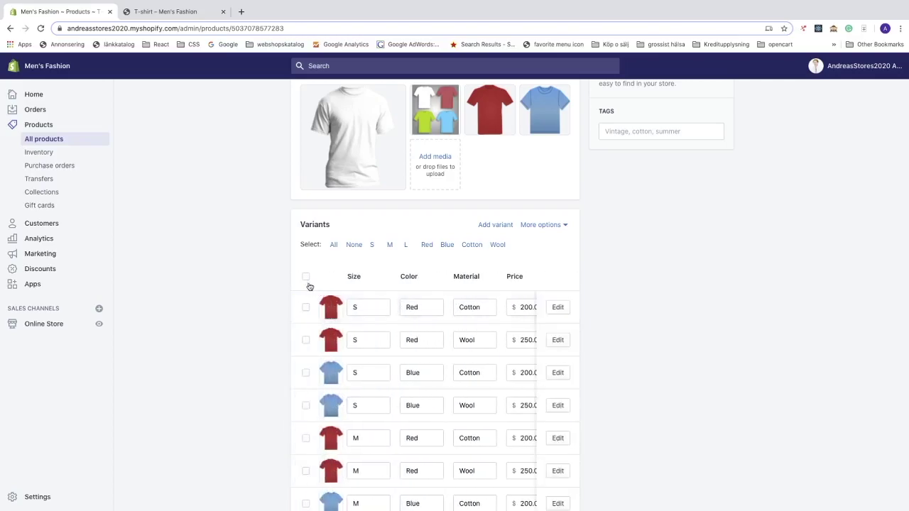
{"action": "left_click", "coordinate": [306, 278]}
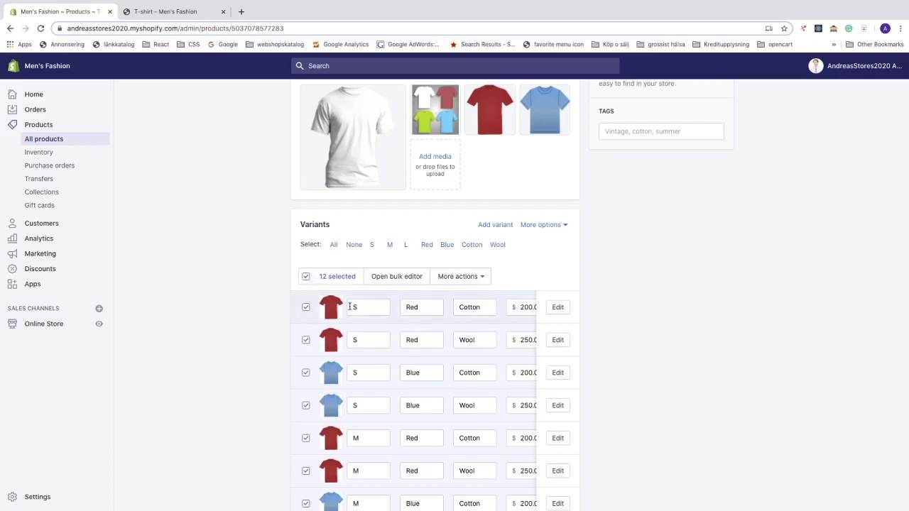
Step: Raise the S / Red / Wool stock to 7 and undo the S / Blue / Cotton nudge
{"action": "scroll", "coordinate": [389, 320], "scroll_direction": "right", "scroll_amount": 2}
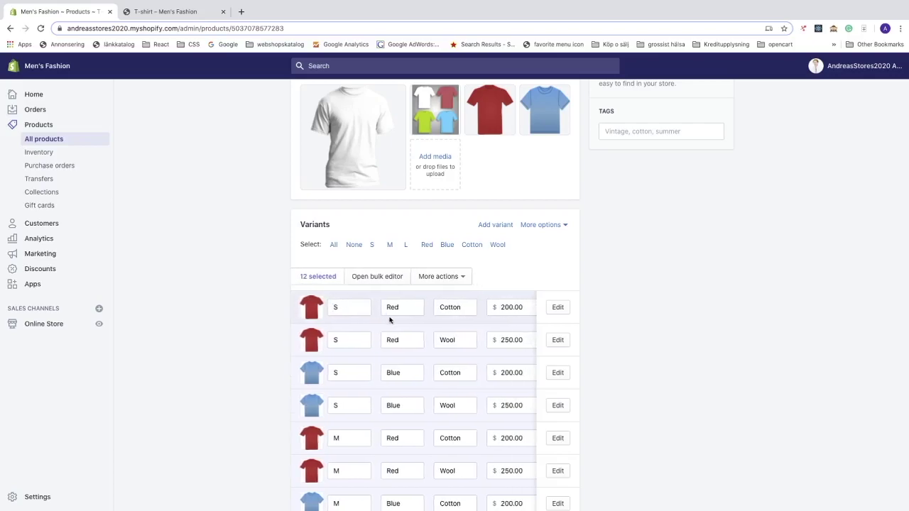
{"action": "scroll", "coordinate": [389, 320], "scroll_direction": "right", "scroll_amount": 5}
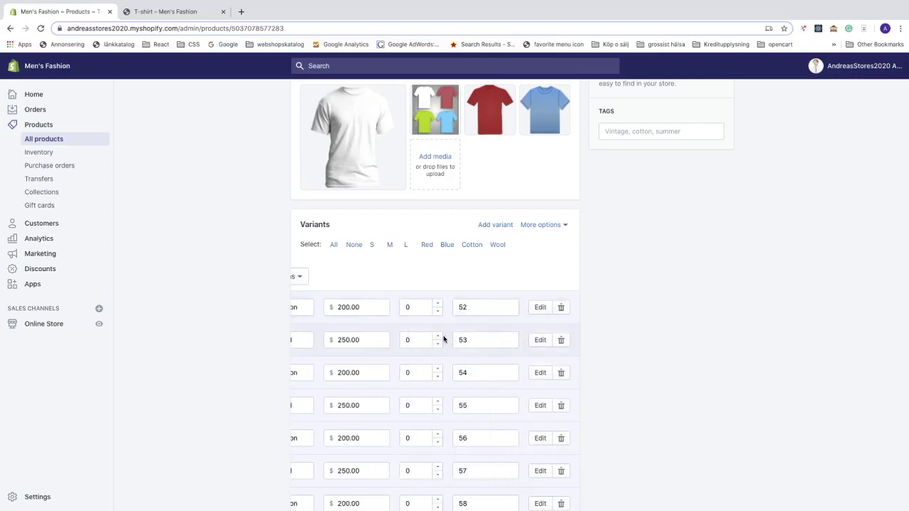
{"action": "left_click", "coordinate": [437, 337]}
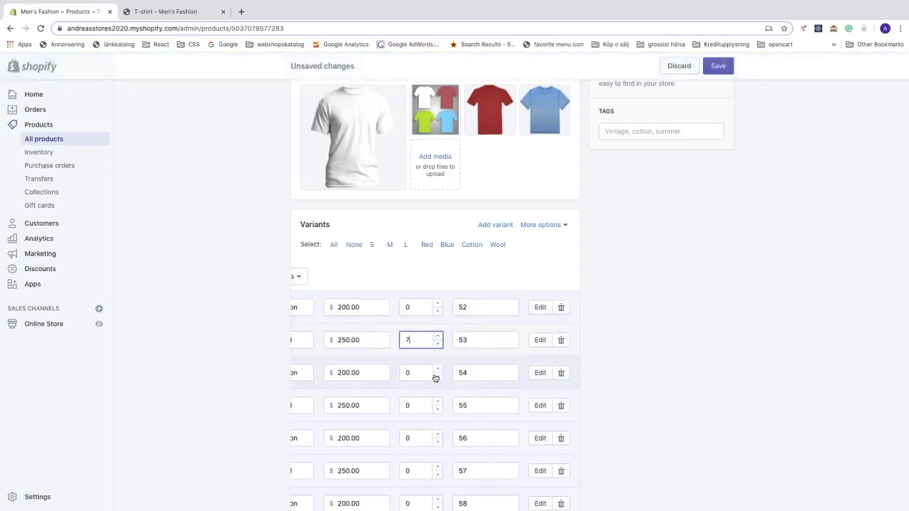
{"action": "left_click", "coordinate": [437, 370]}
{"action": "left_click", "coordinate": [438, 376]}
{"action": "scroll", "coordinate": [331, 334], "scroll_direction": "left", "scroll_amount": 6}
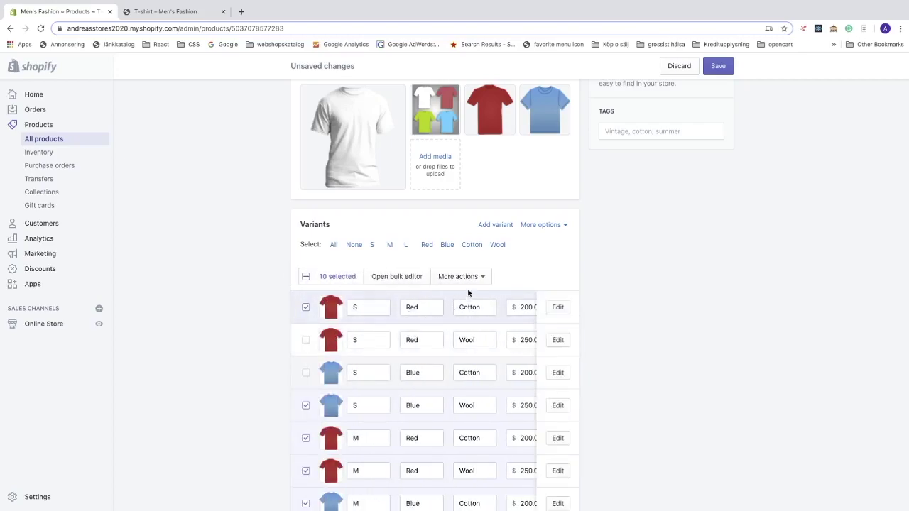
Step: Bulk-set the ten selected variants to 20 units, bump L / Red / Cotton to 30, and save
{"action": "left_click", "coordinate": [484, 280]}
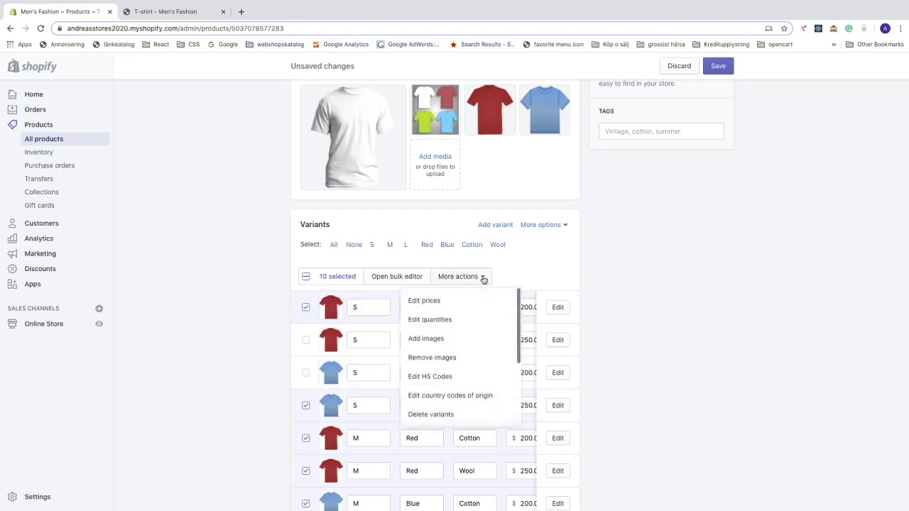
{"action": "left_click", "coordinate": [433, 323]}
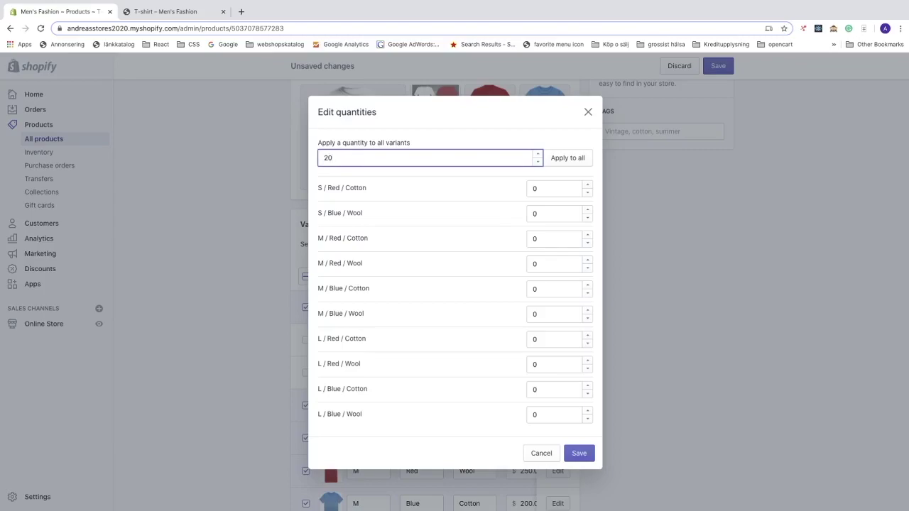
{"action": "left_click", "coordinate": [553, 160]}
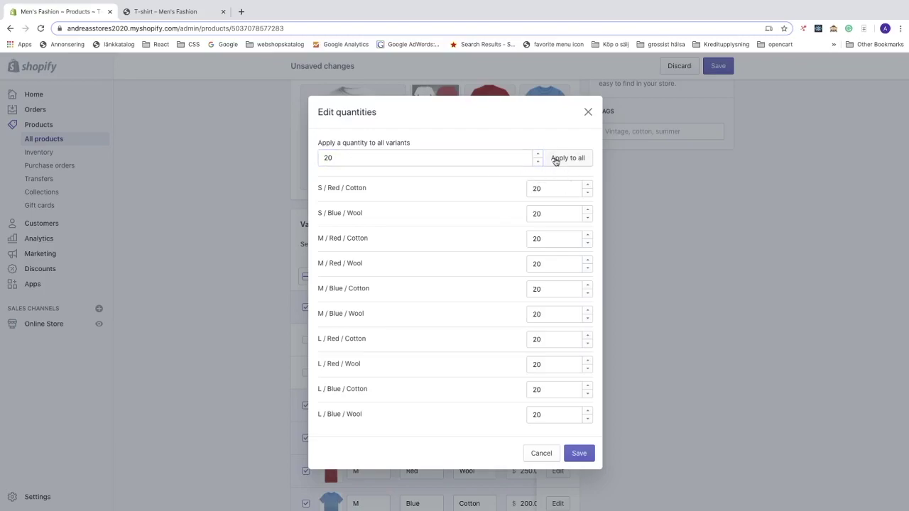
{"action": "left_click", "coordinate": [588, 337]}
{"action": "left_click", "coordinate": [588, 336]}
{"action": "left_click", "coordinate": [588, 337]}
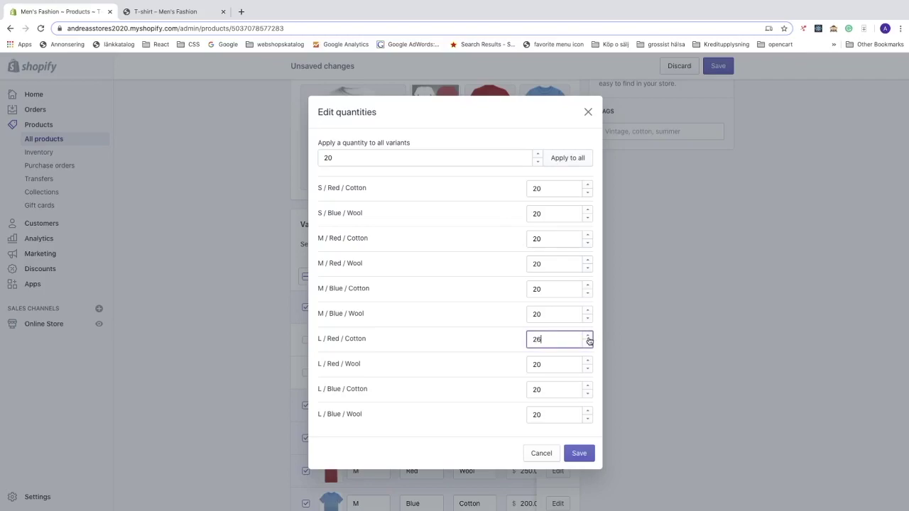
{"action": "left_click", "coordinate": [588, 336]}
{"action": "left_click", "coordinate": [588, 337]}
{"action": "left_click", "coordinate": [588, 336]}
{"action": "left_click", "coordinate": [579, 453]}
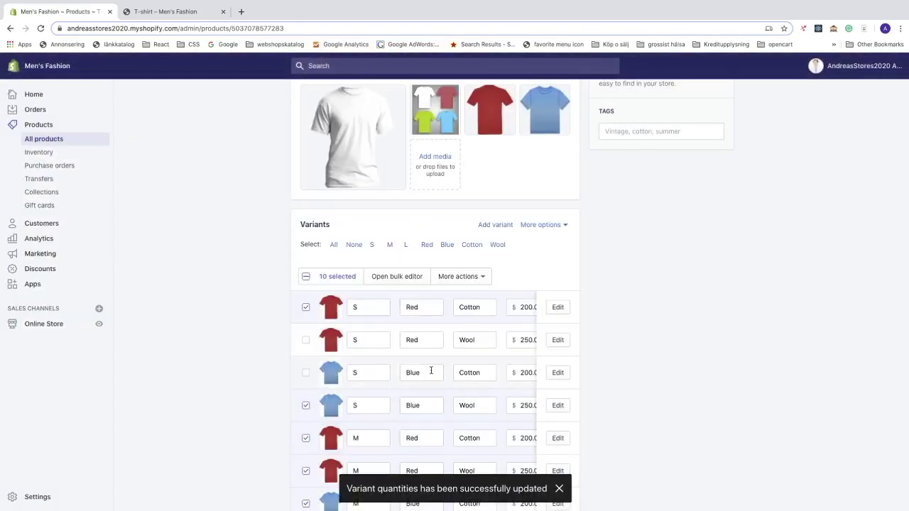
Step: Enter 20 as the stock for S / Red / Wool and S / Blue / Cotton, then save
{"action": "scroll", "coordinate": [432, 371], "scroll_direction": "right", "scroll_amount": 5}
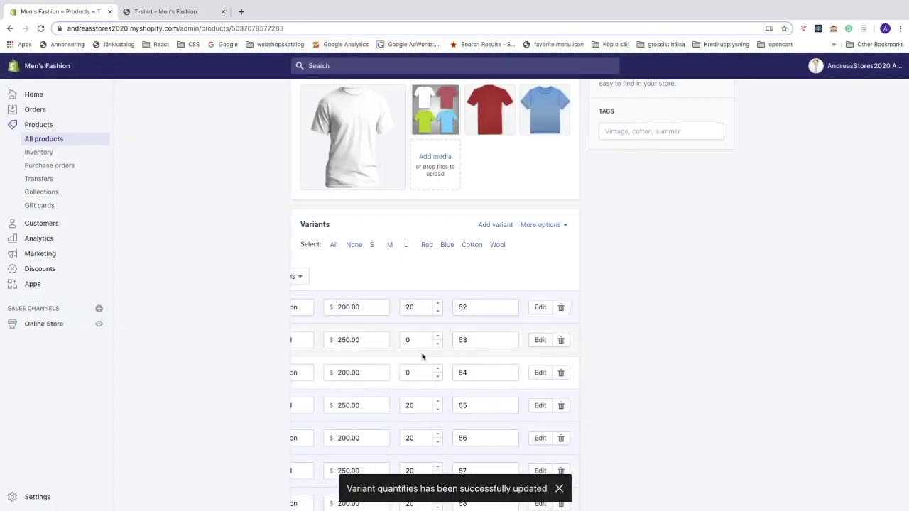
{"action": "scroll", "coordinate": [422, 357], "scroll_direction": "down", "scroll_amount": 4}
{"action": "scroll", "coordinate": [422, 353], "scroll_direction": "up", "scroll_amount": 4}
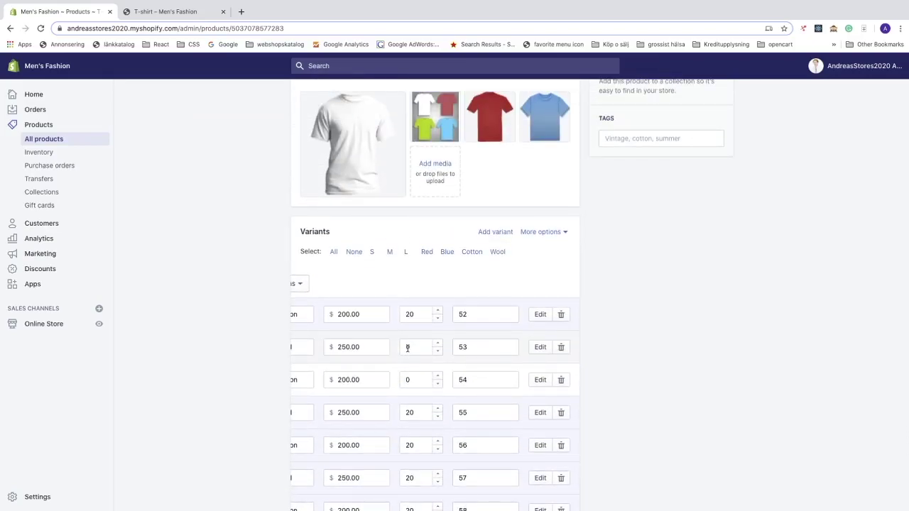
{"action": "scroll", "coordinate": [407, 348], "scroll_direction": "left", "scroll_amount": 5}
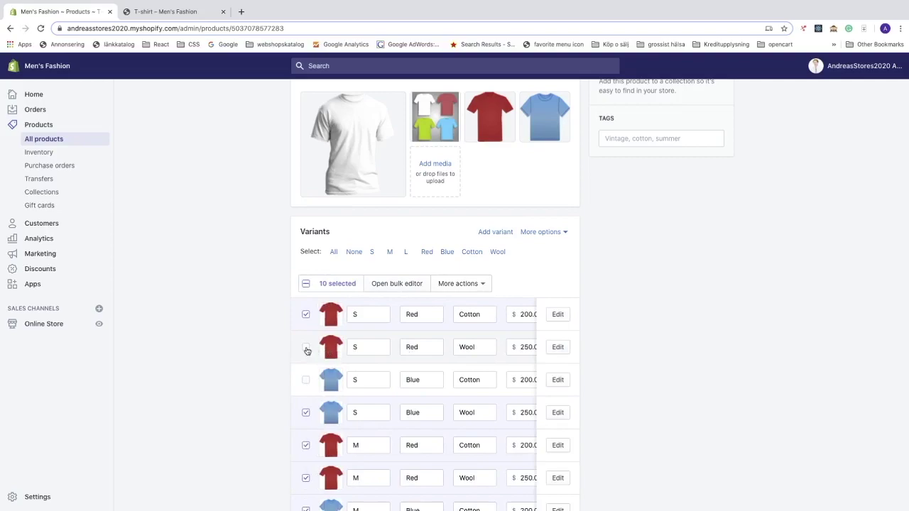
{"action": "scroll", "coordinate": [306, 384], "scroll_direction": "right", "scroll_amount": 5}
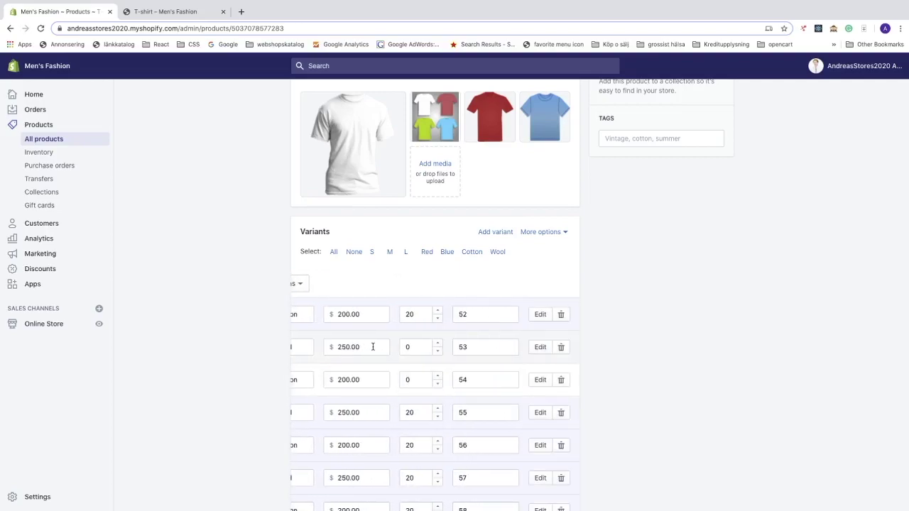
{"action": "left_click", "coordinate": [407, 347]}
{"action": "type", "text": "20"}
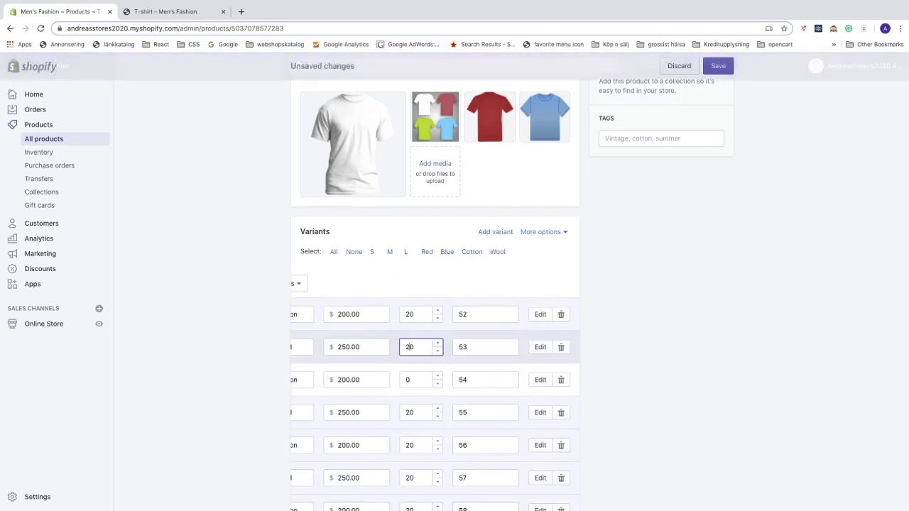
{"action": "left_click", "coordinate": [405, 380]}
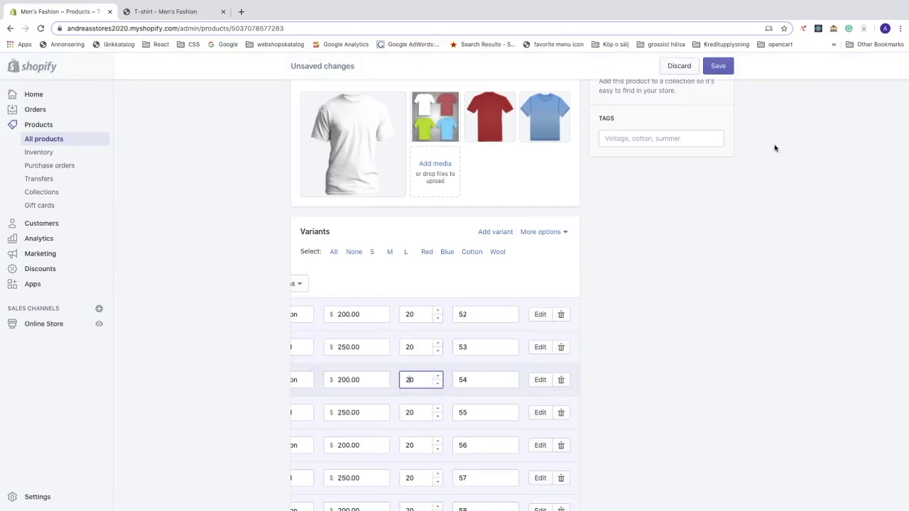
{"action": "left_click", "coordinate": [719, 65]}
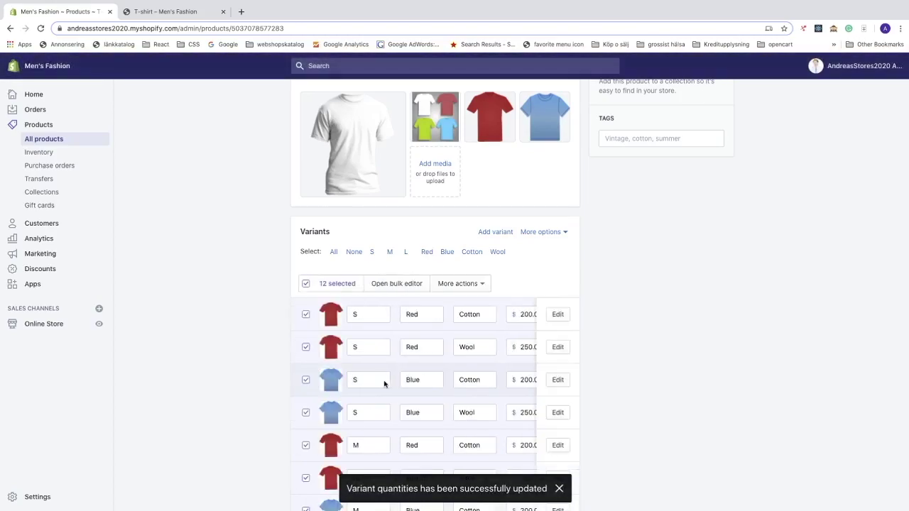
{"action": "scroll", "coordinate": [274, 402], "scroll_direction": "down", "scroll_amount": 10}
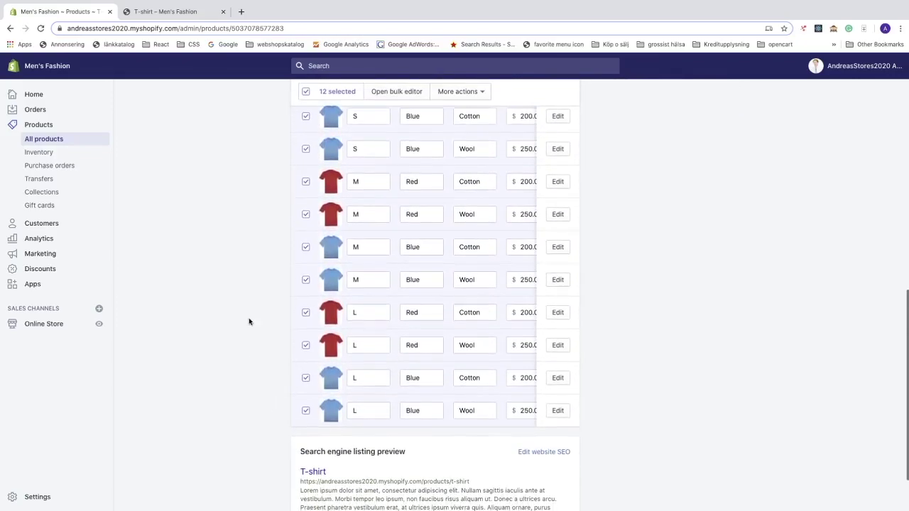
Step: Reload the storefront T-shirt page and try sizes S, M, L, then S again
{"action": "left_click", "coordinate": [174, 17]}
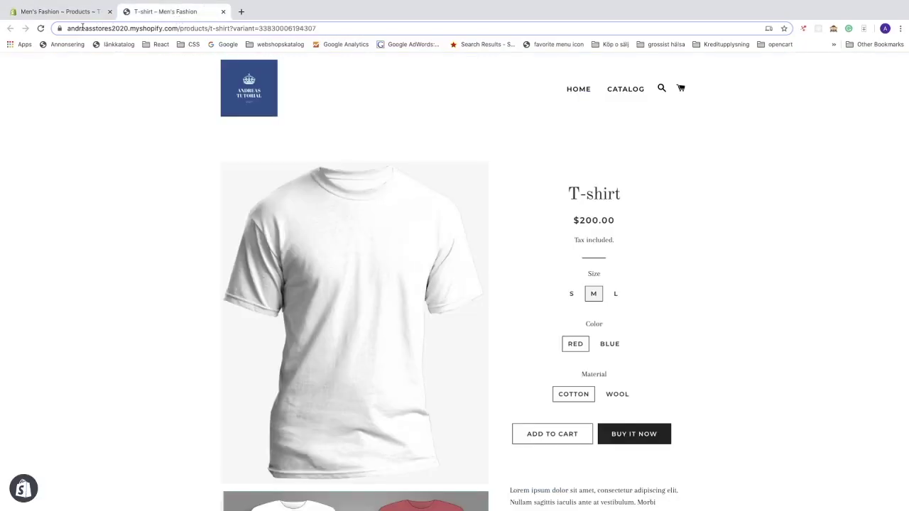
{"action": "left_click", "coordinate": [40, 29]}
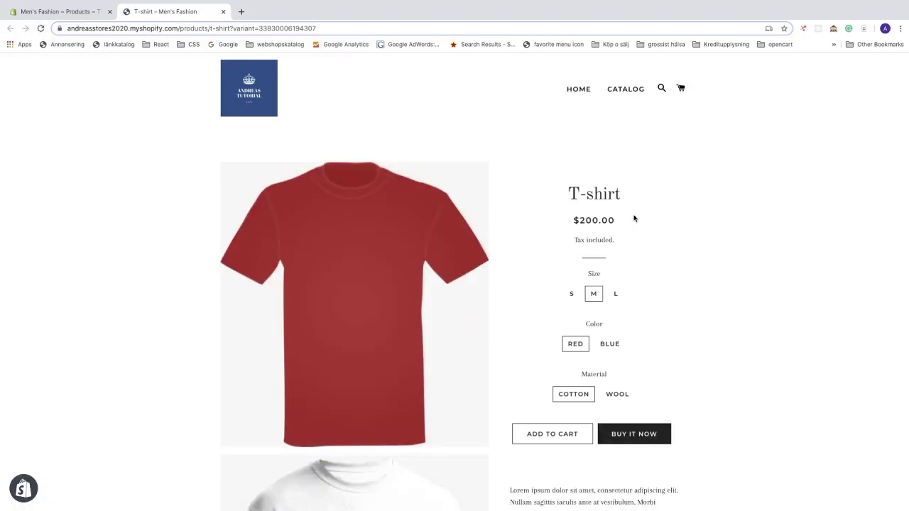
{"action": "left_click", "coordinate": [572, 294]}
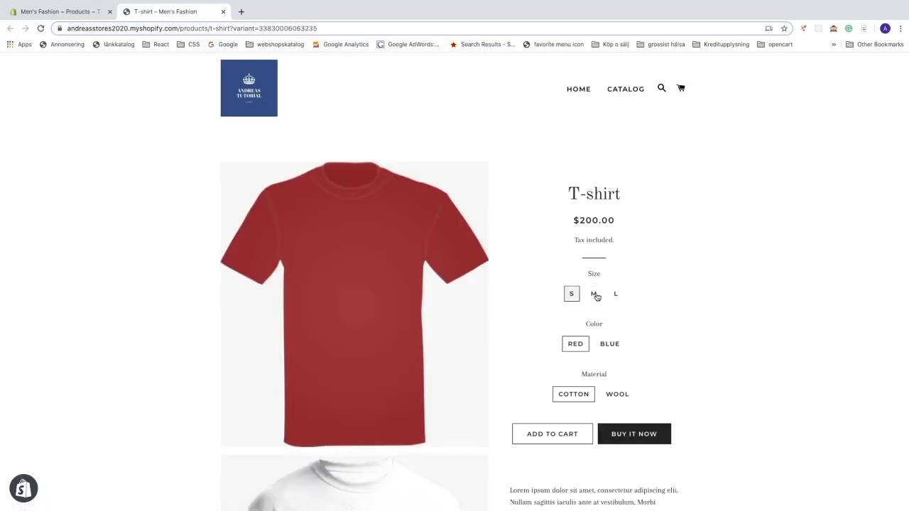
{"action": "left_click", "coordinate": [595, 295]}
{"action": "left_click", "coordinate": [615, 294]}
{"action": "left_click", "coordinate": [574, 297]}
Step: Try Blue, Red, then Blue and Wool, showing S / Blue / Wool at $250.00, then return to admin
{"action": "left_click", "coordinate": [605, 346]}
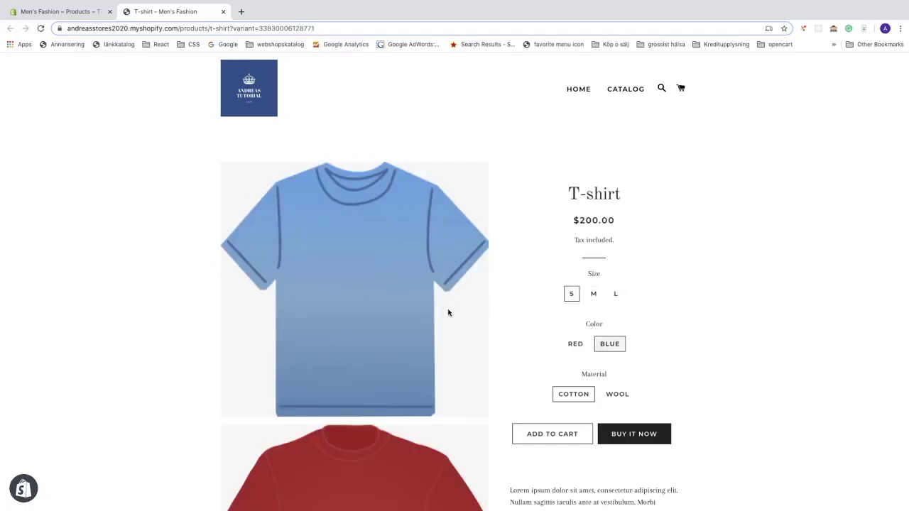
{"action": "left_click", "coordinate": [574, 347]}
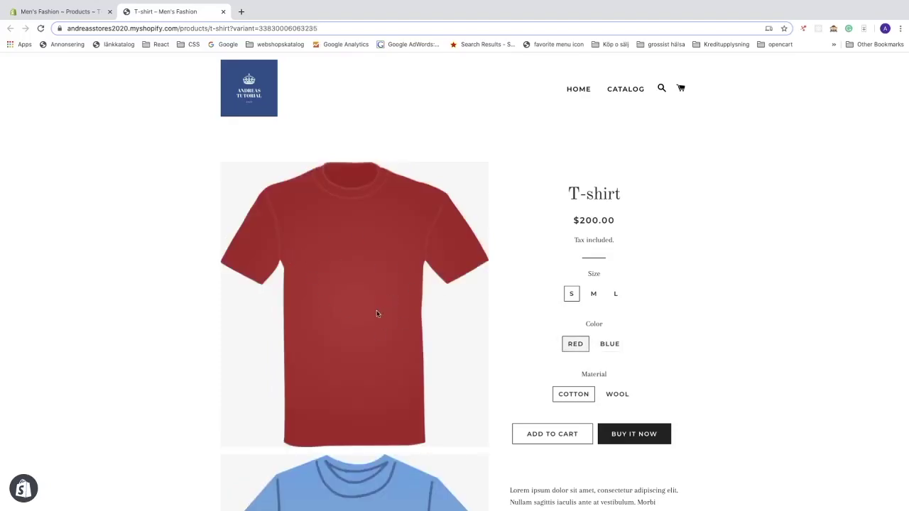
{"action": "left_click", "coordinate": [609, 346]}
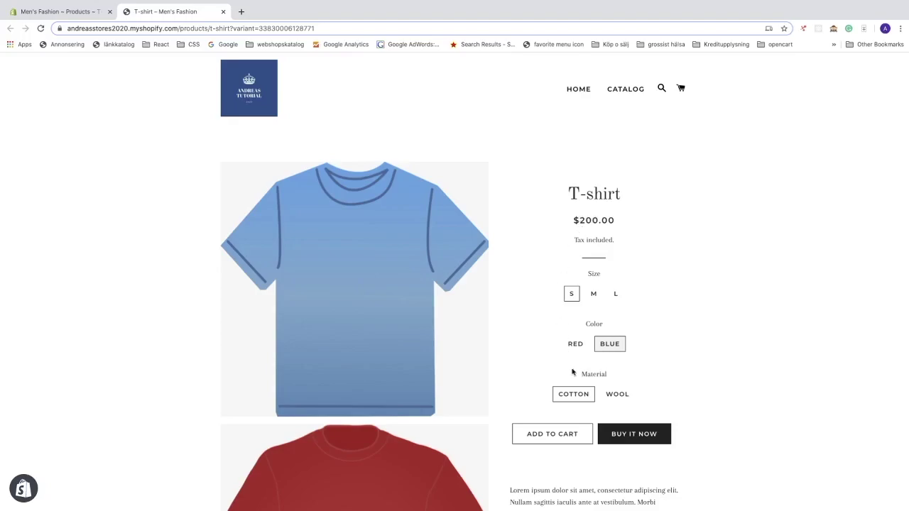
{"action": "left_click", "coordinate": [608, 394]}
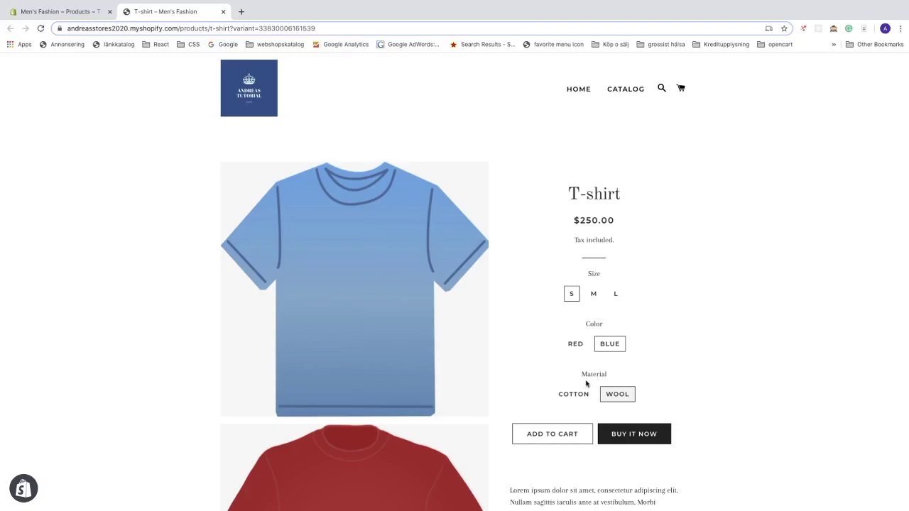
{"action": "left_click", "coordinate": [51, 12]}
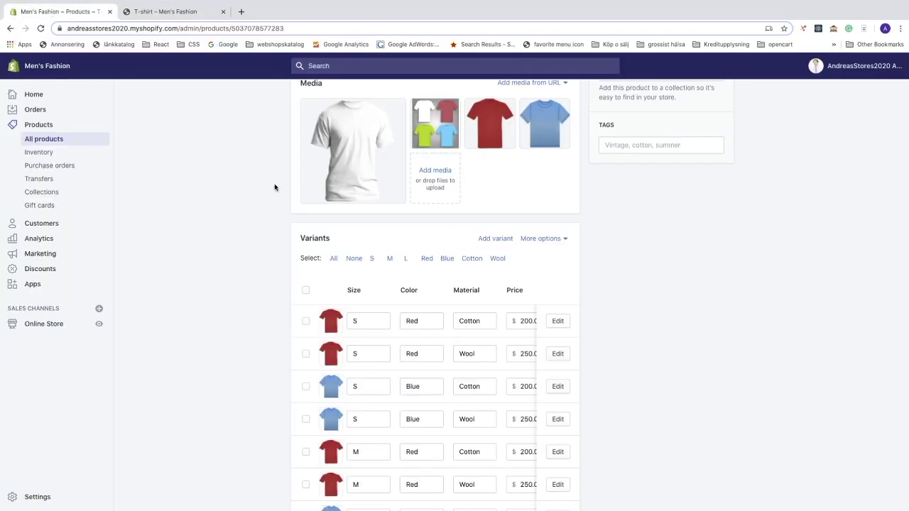
Step: Reorder variants: Color above Size, Blue before Red, Wool before Cotton, and save
{"action": "left_click", "coordinate": [561, 240]}
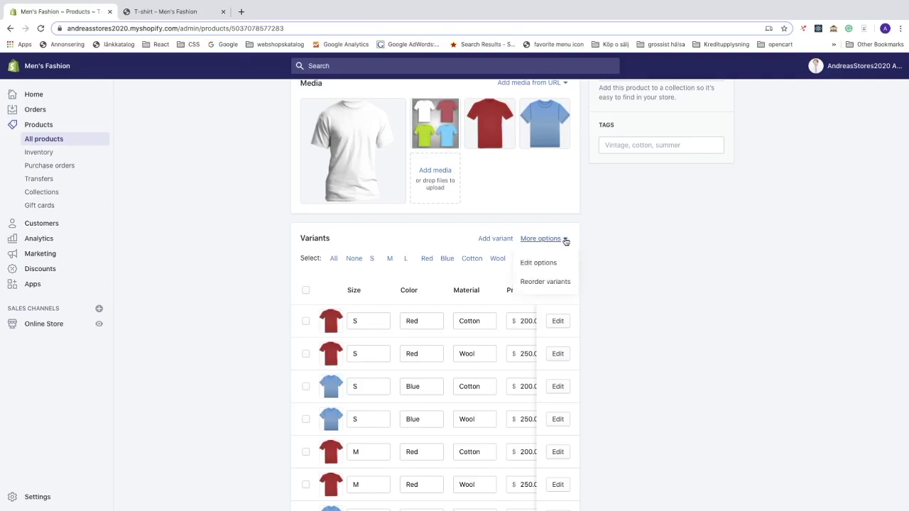
{"action": "left_click", "coordinate": [537, 282]}
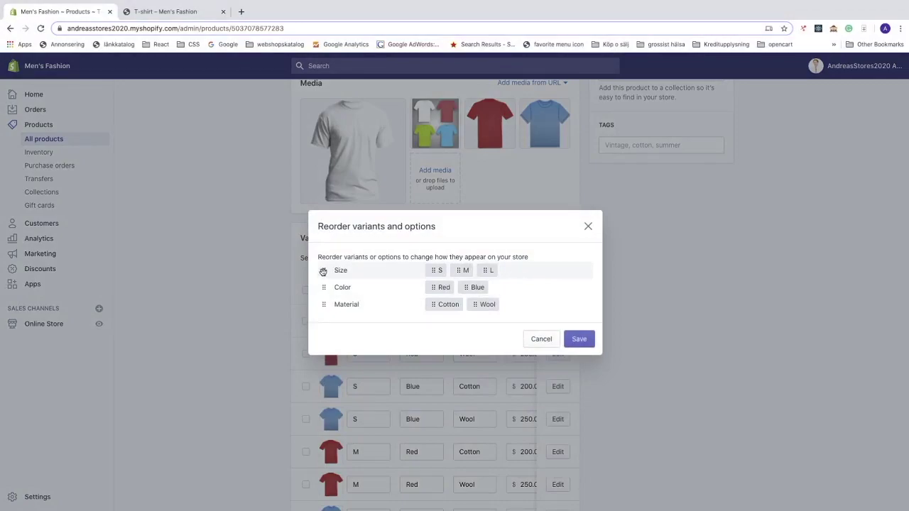
{"action": "mouse_move", "coordinate": [323, 271]}
{"action": "left_mouse_down"}
{"action": "mouse_move", "coordinate": [322, 306]}
{"action": "mouse_move", "coordinate": [323, 288]}
{"action": "left_mouse_up"}
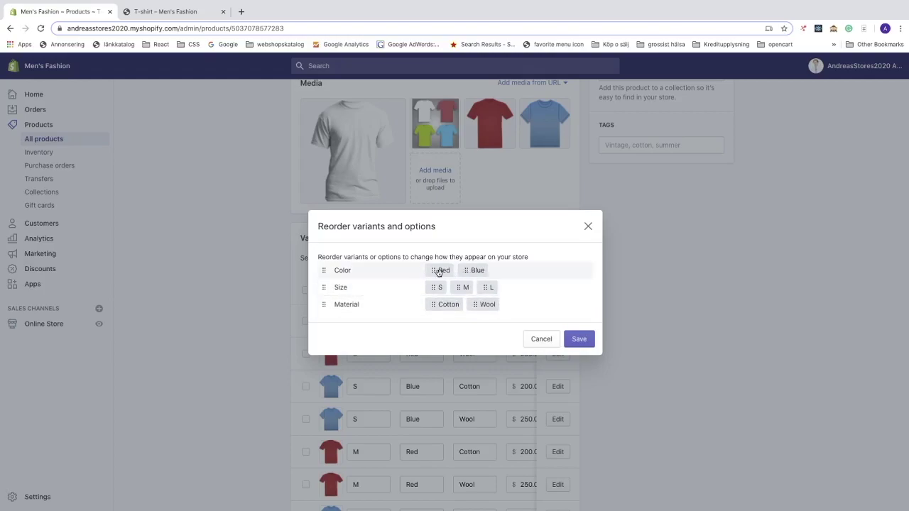
{"action": "left_click_drag", "start_coordinate": [432, 272], "coordinate": [467, 308]}
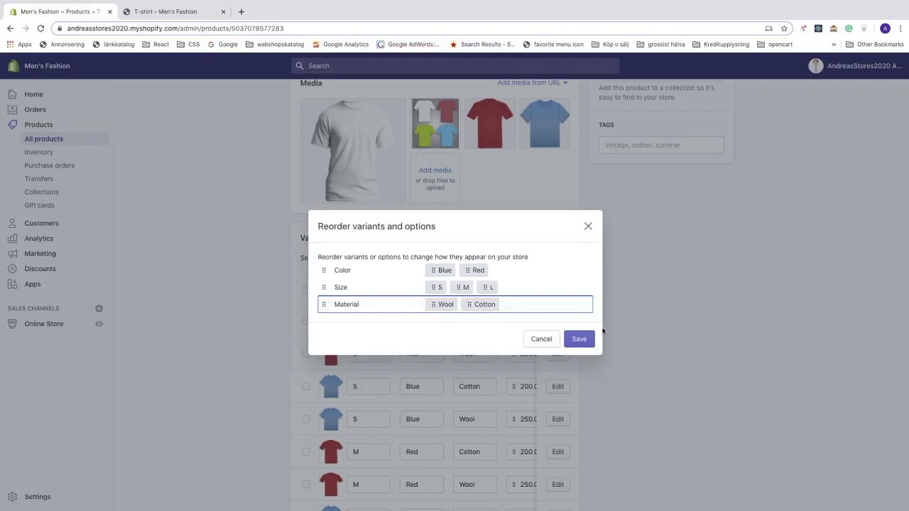
{"action": "left_click", "coordinate": [581, 340]}
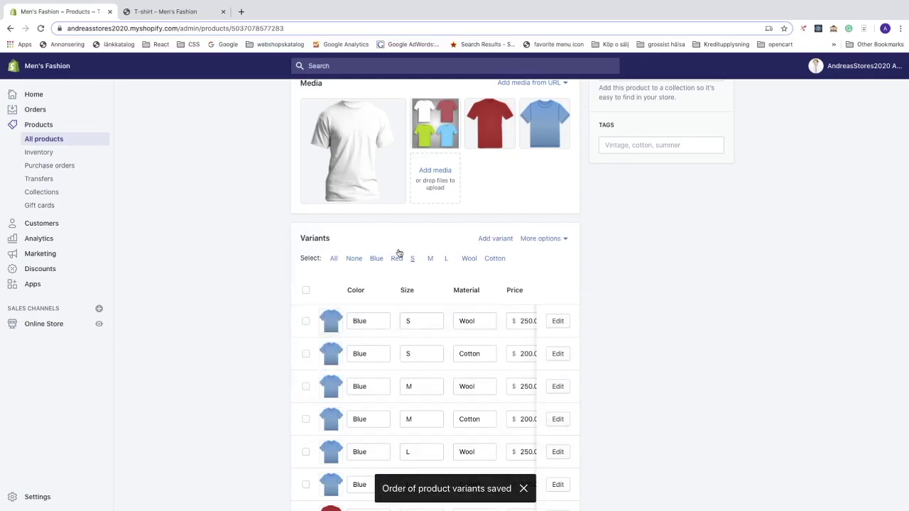
Step: Reload the storefront T-shirt page to view the new Color-first option order
{"action": "left_click", "coordinate": [168, 13]}
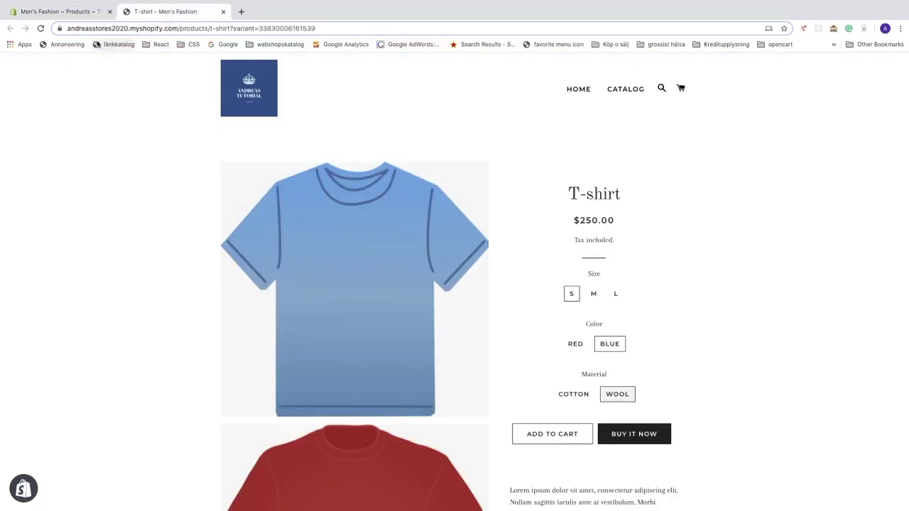
{"action": "left_click", "coordinate": [41, 29]}
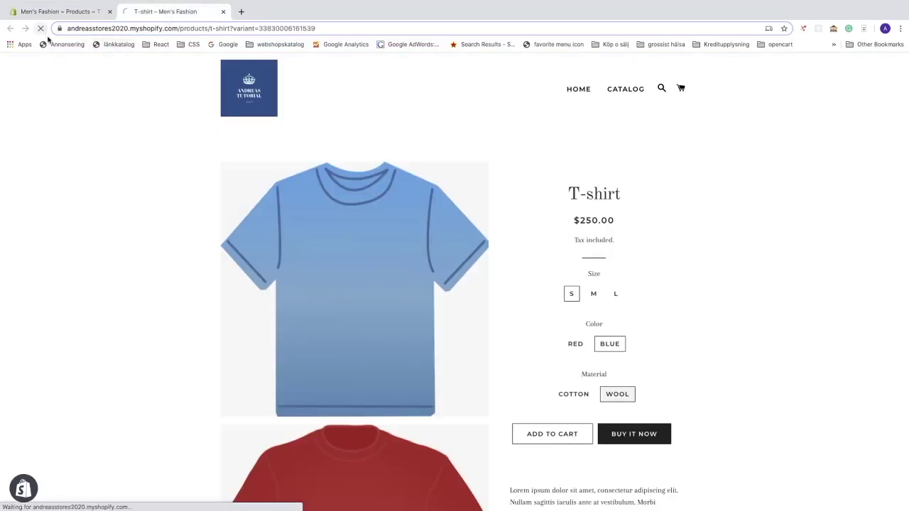